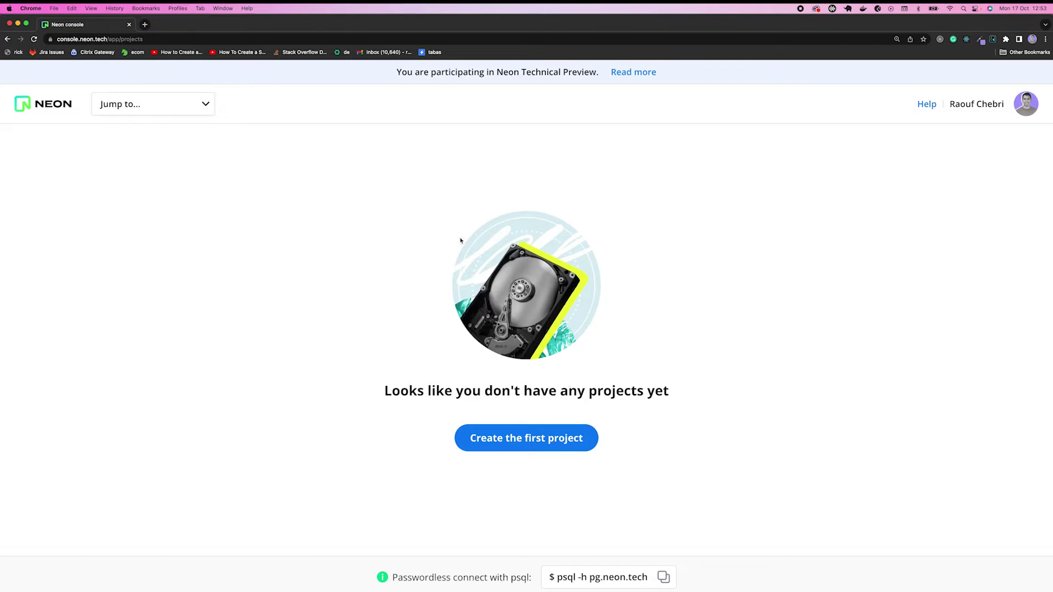
# Log in to Hasura Cloud from hasura.io and launch the relieved-mouse-13 project console
pyautogui.click(145, 24)
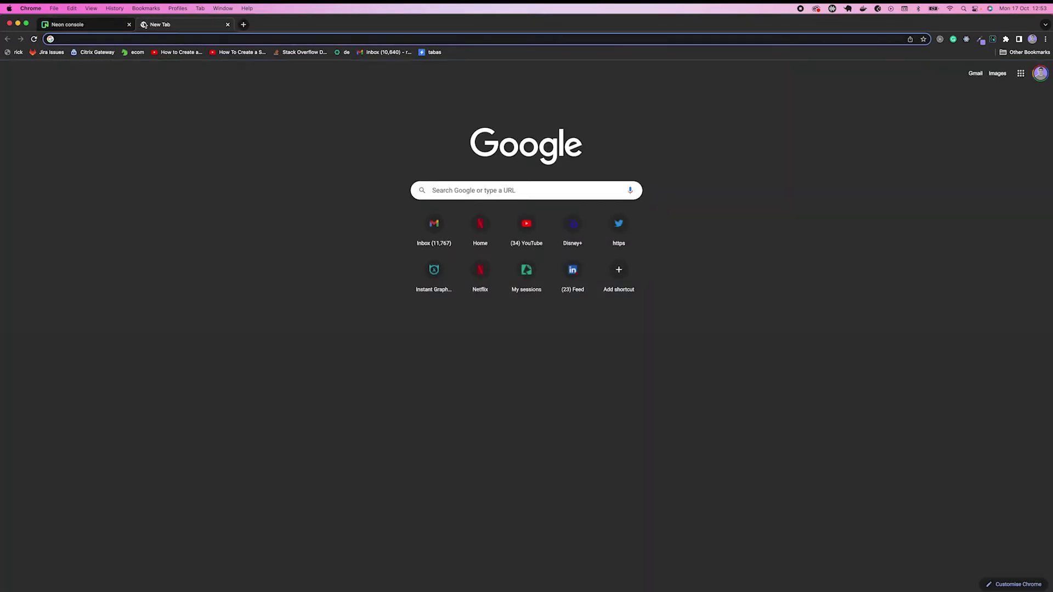
pyautogui.write('hasura')
pyautogui.press('Return')
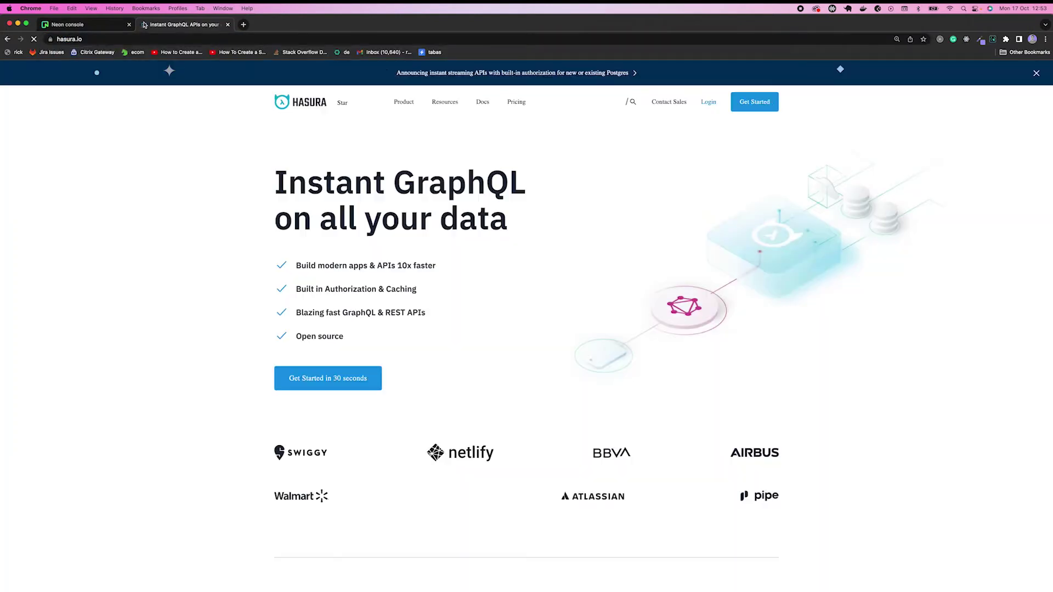
pyautogui.click(712, 102)
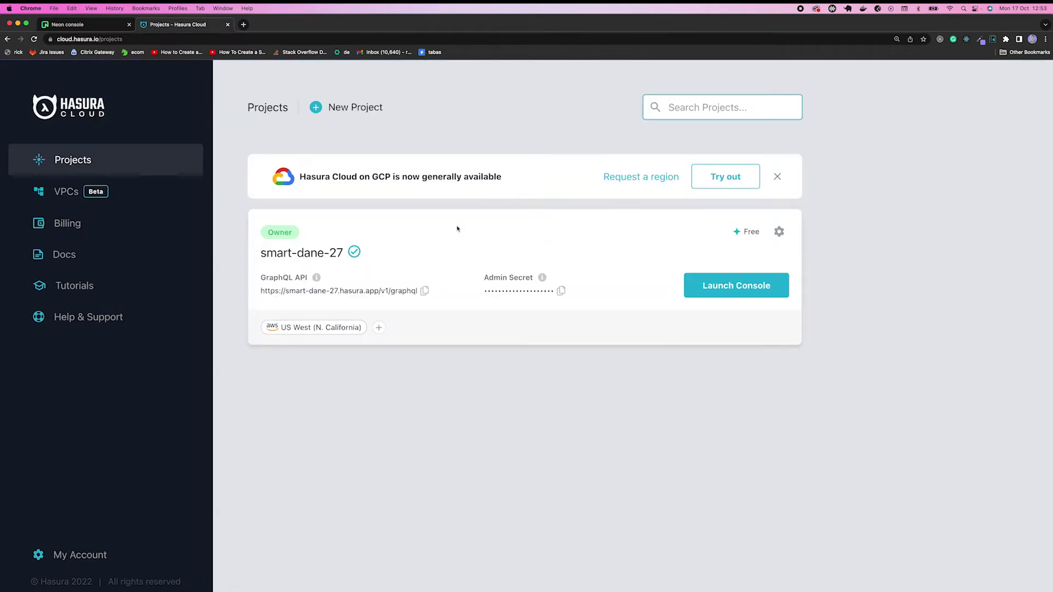
pyautogui.click(706, 284)
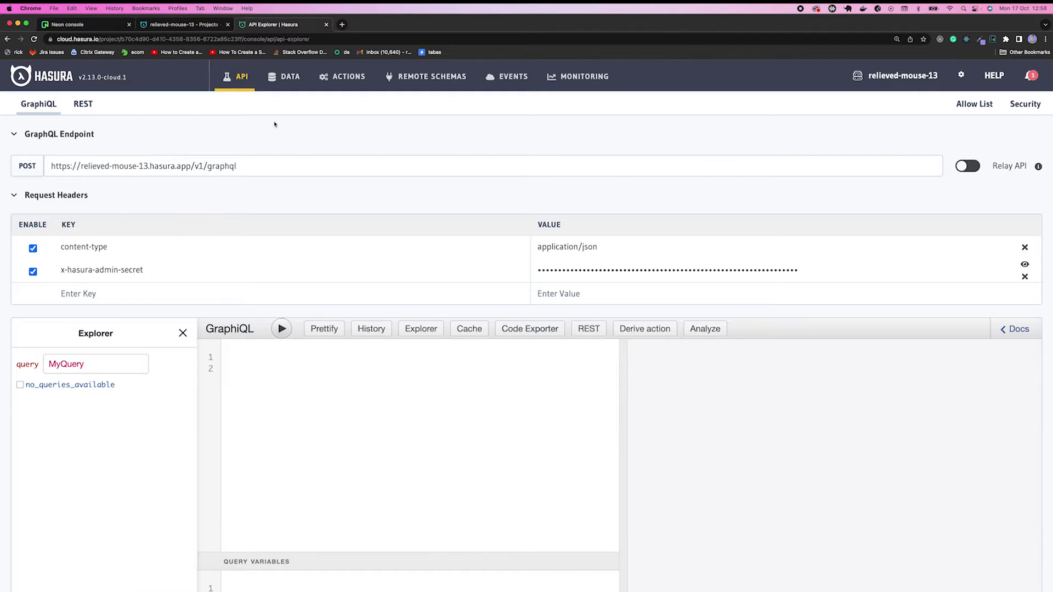
# From DATA, start creating a new Neon Postgres database and sign in to Neon with Hasura
pyautogui.click(292, 77)
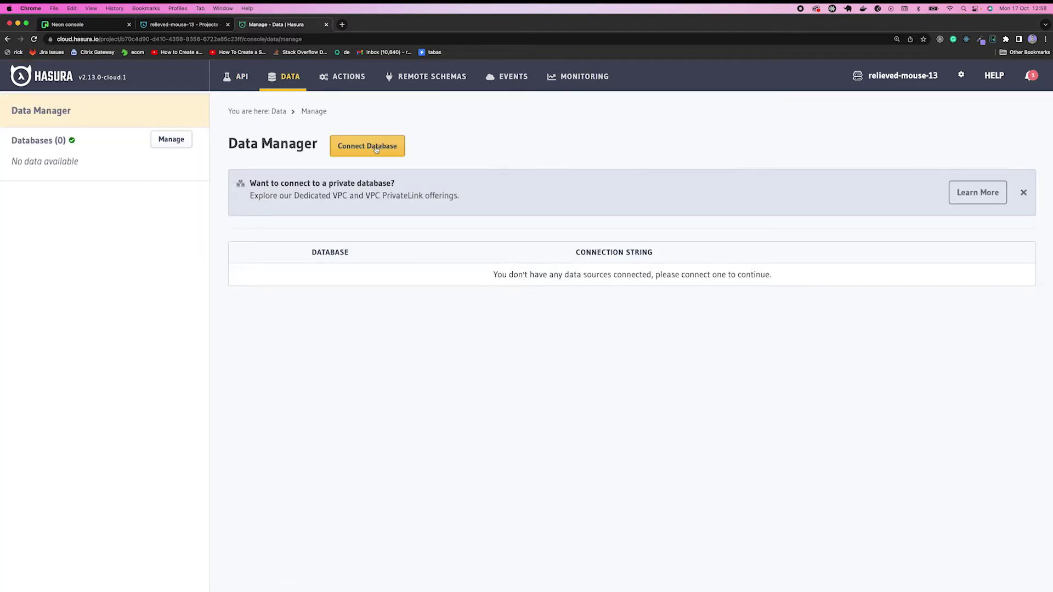
pyautogui.click(351, 153)
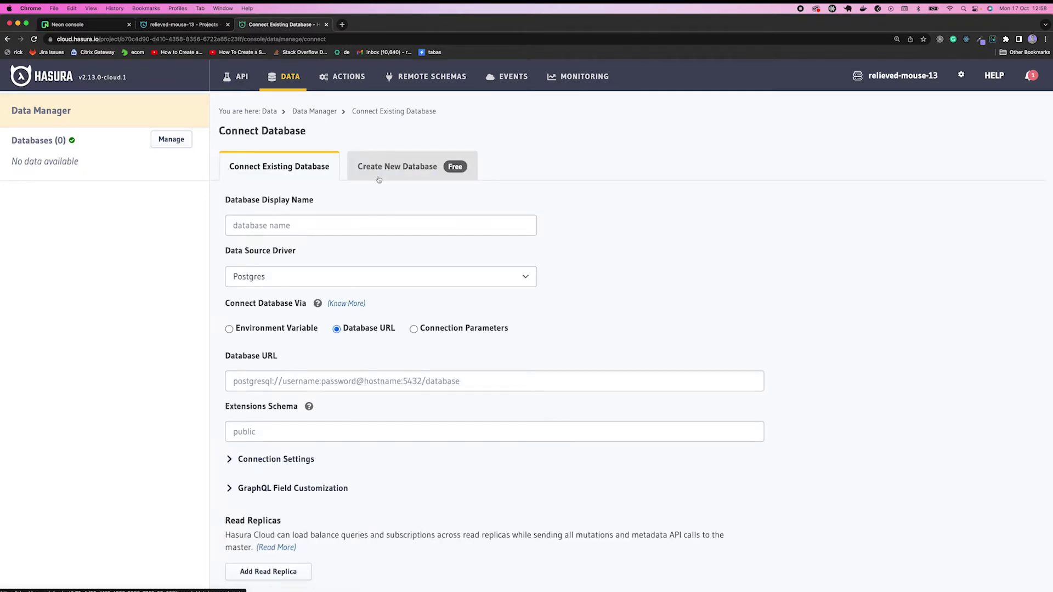
pyautogui.click(412, 166)
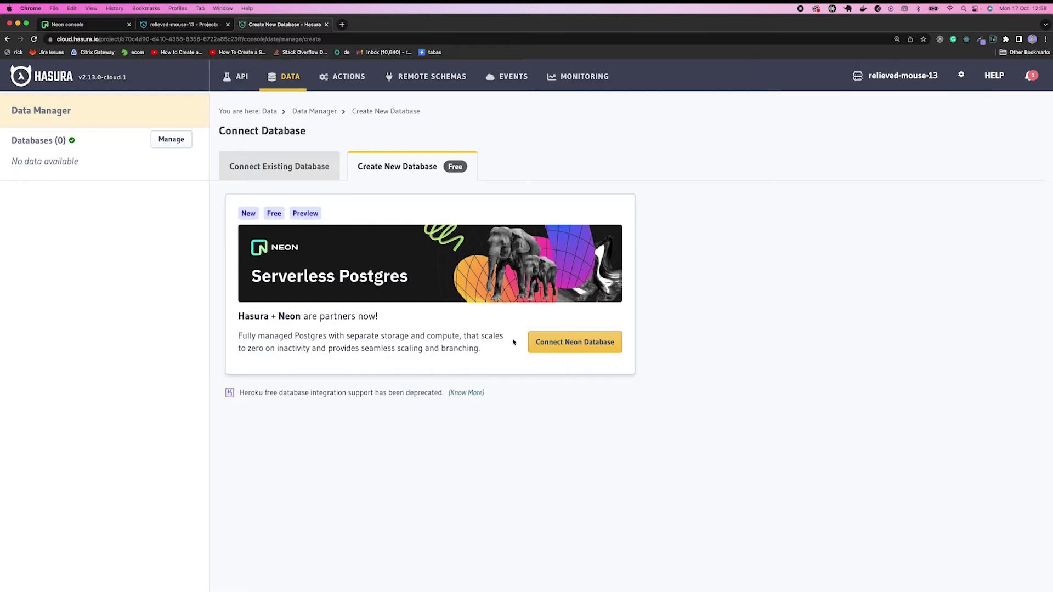
pyautogui.click(567, 343)
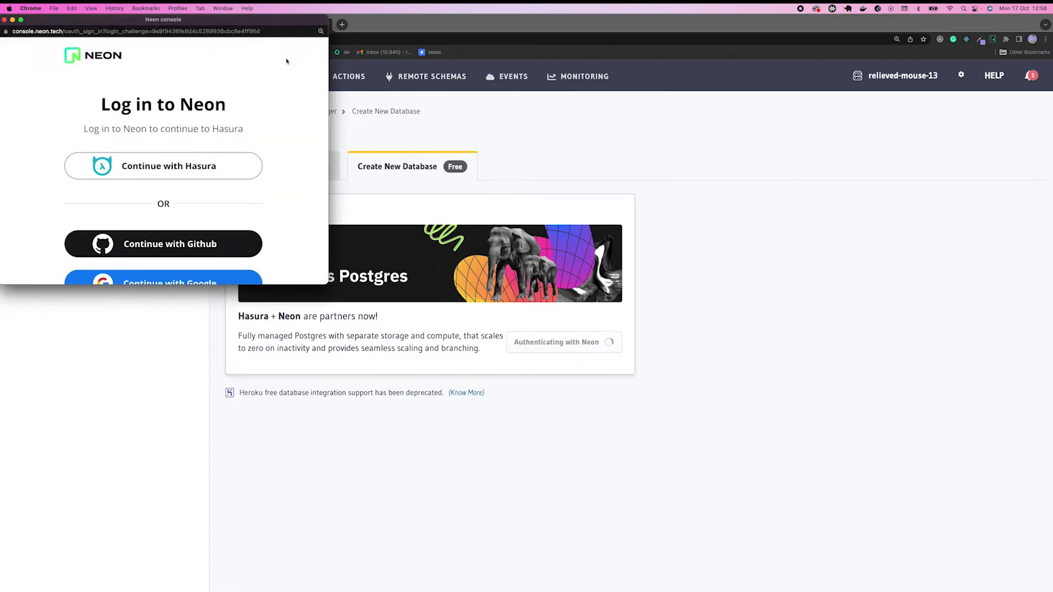
pyautogui.moveTo(222, 24); pyautogui.dragTo(596, 163)
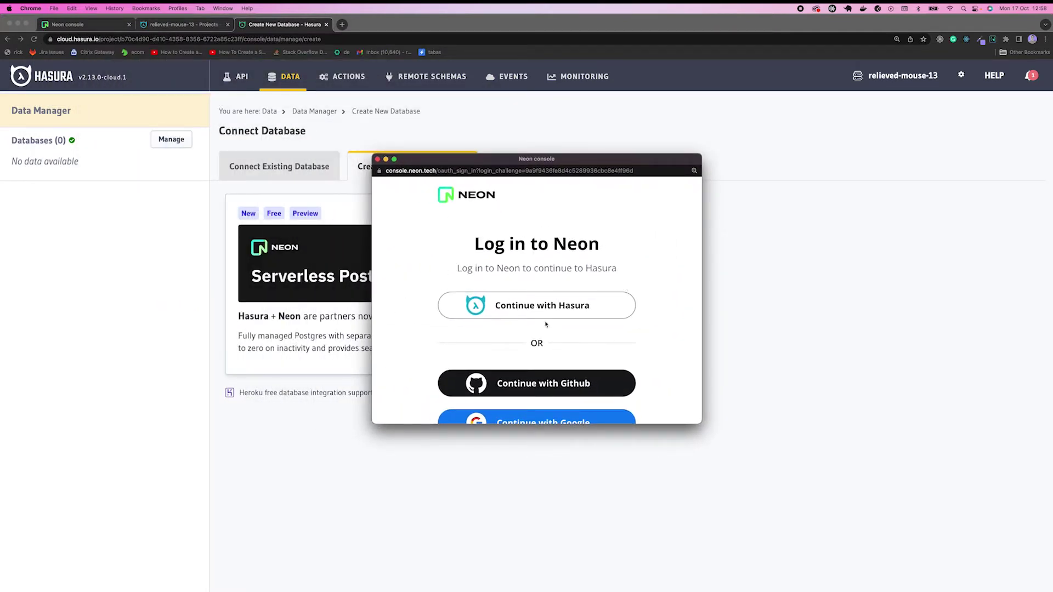
pyautogui.click(550, 308)
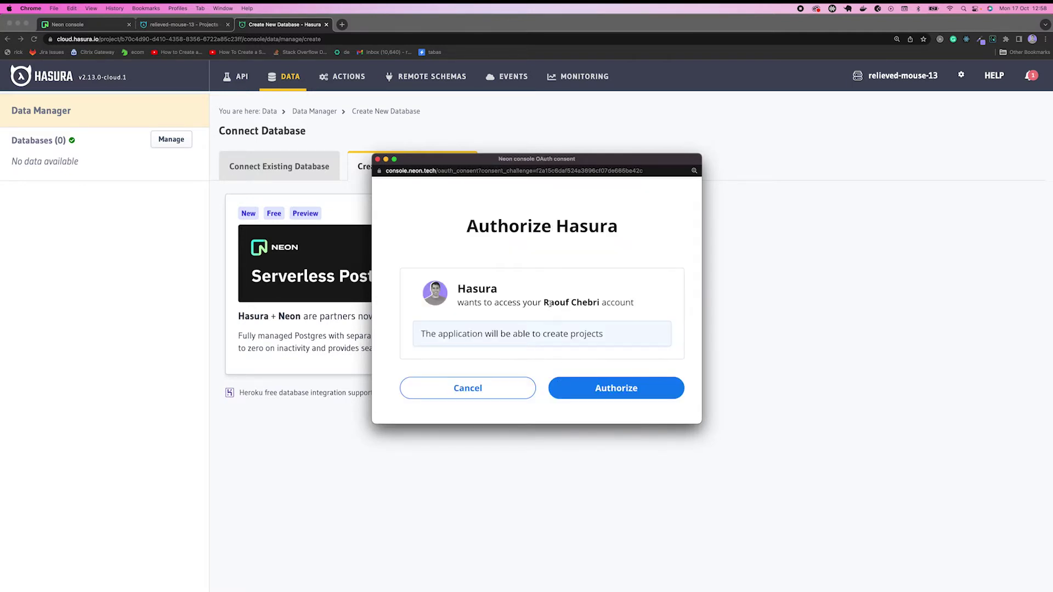
# Authorize Hasura in Neon, then install the 'Welcome to Hasura!' template
pyautogui.click(632, 391)
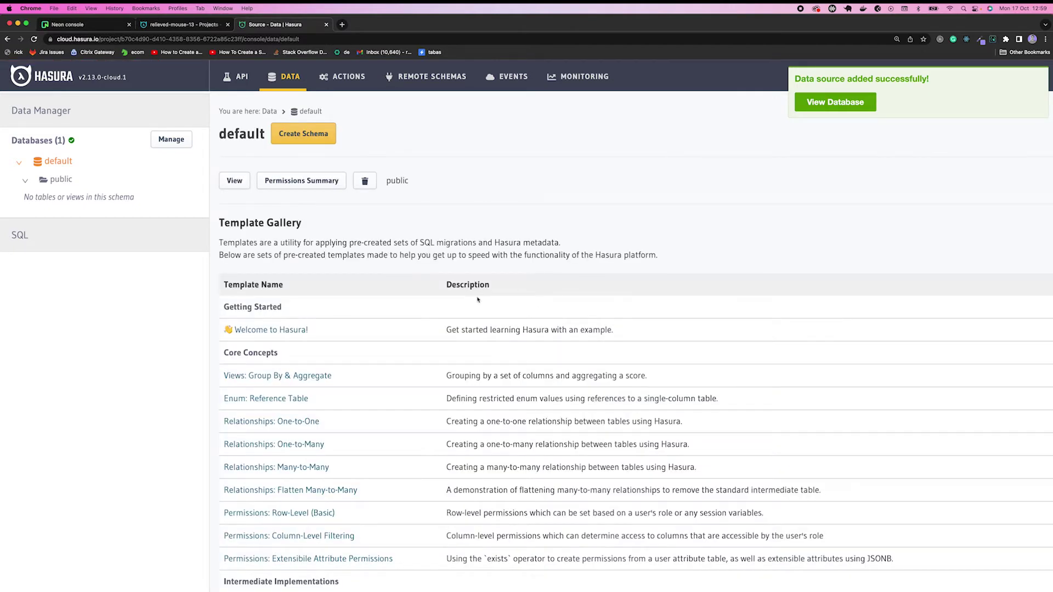
pyautogui.click(291, 334)
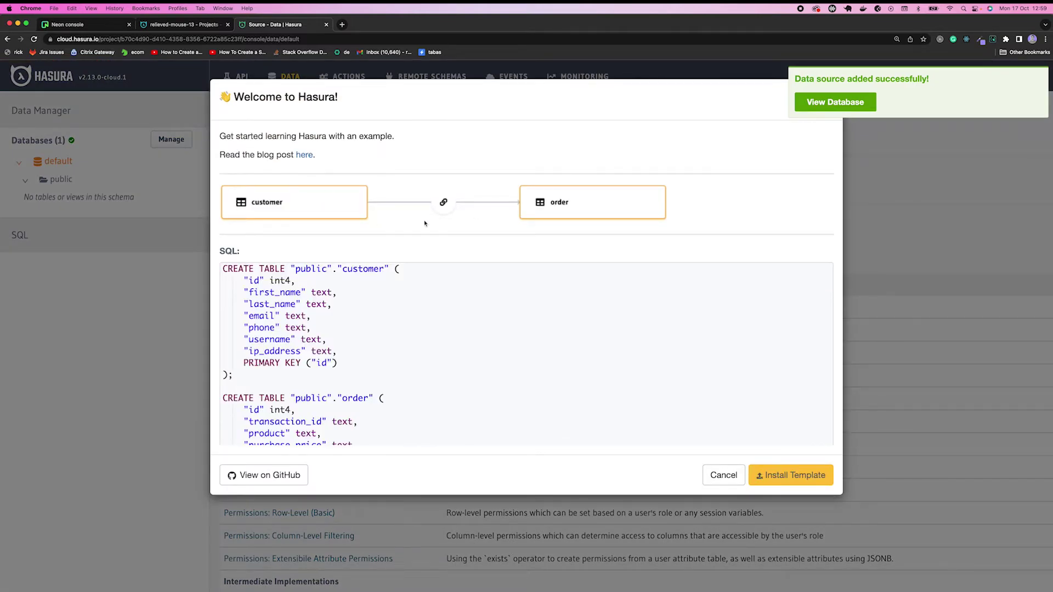
pyautogui.click(786, 475)
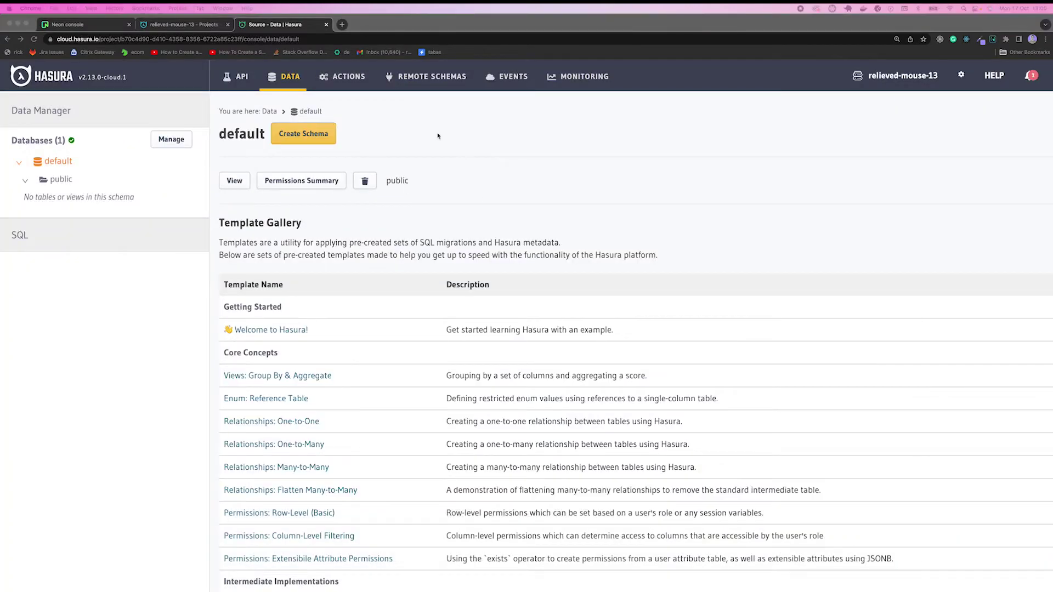
# Refresh the Neon projects list and open curly-math-648336 down to its Connection Details
pyautogui.click(90, 26)
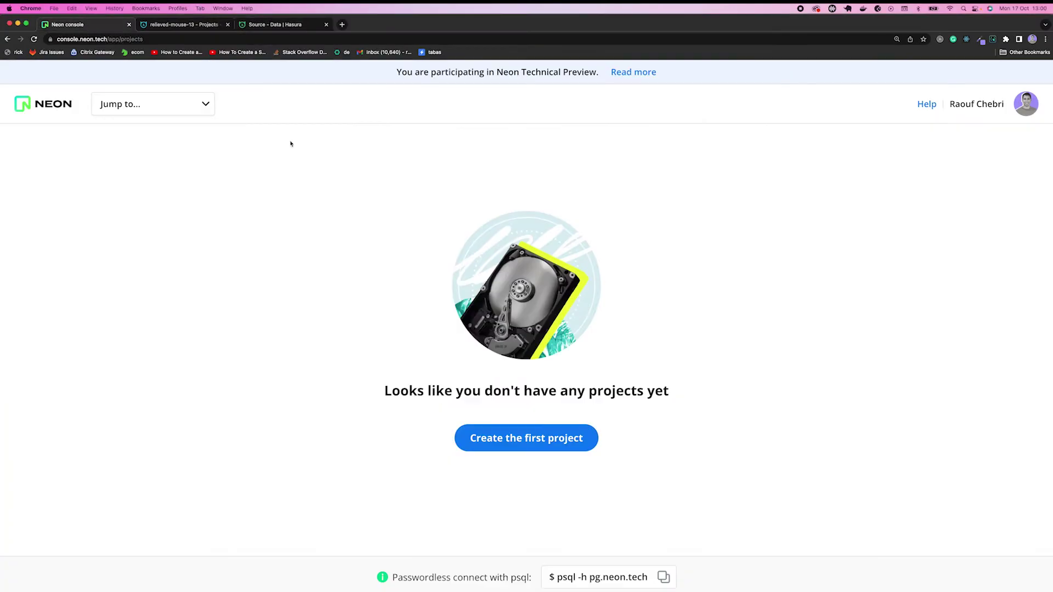
pyautogui.click(34, 39)
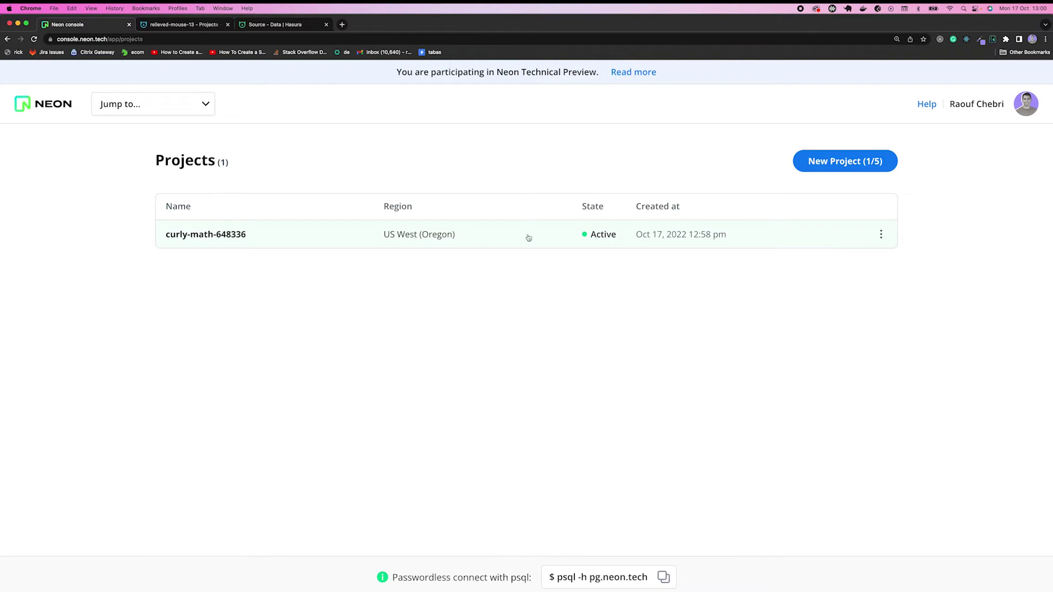
pyautogui.click(840, 241)
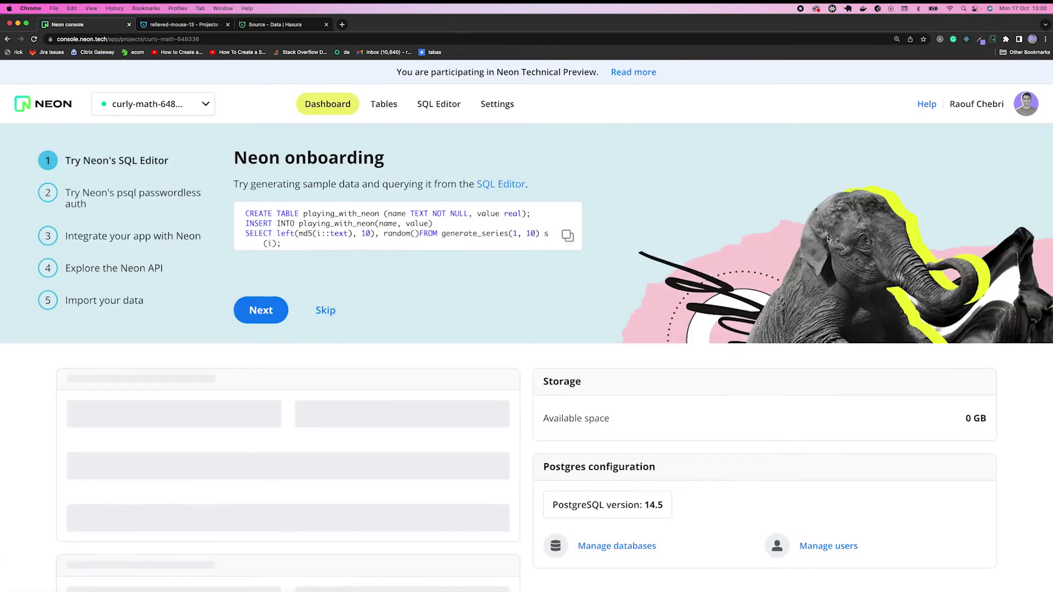
pyautogui.scroll(-5, 461, 337)
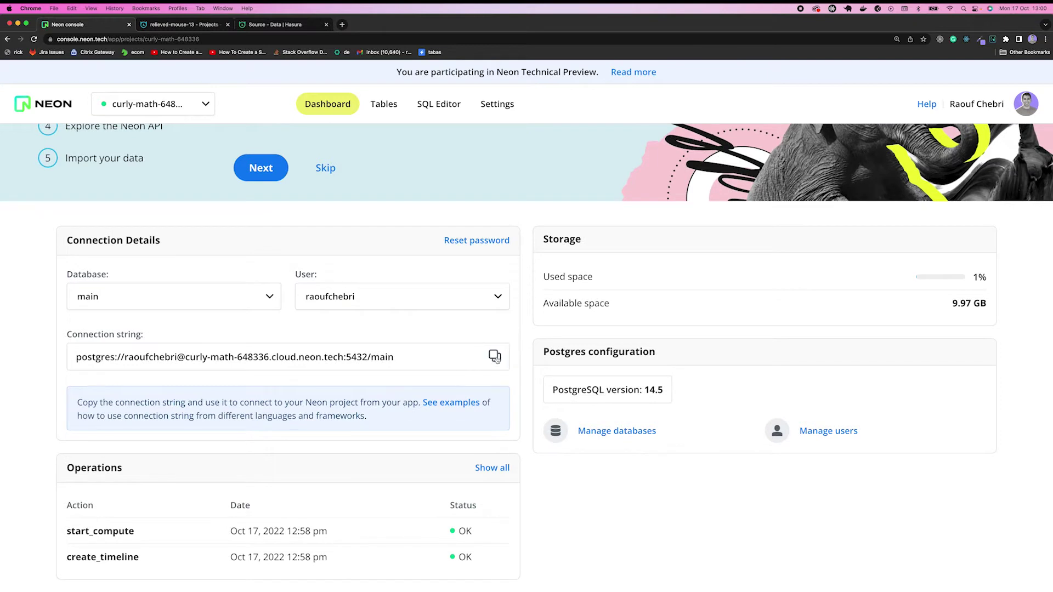
pyautogui.scroll(-1, 493, 359)
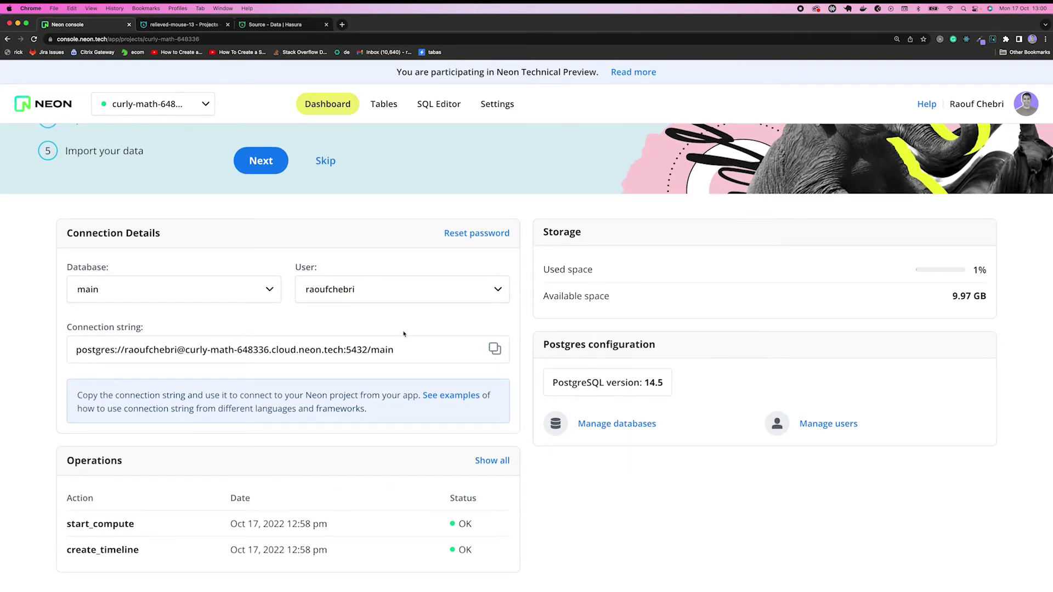
# Run 'select * from customer' in the SQL Editor, then open a new Terminal window
pyautogui.click(440, 104)
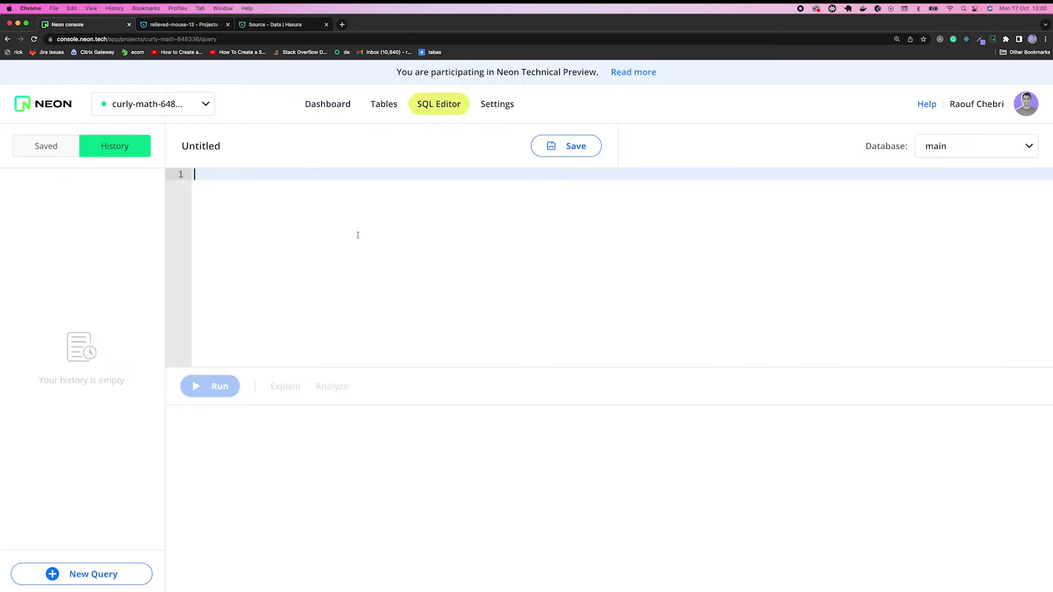
pyautogui.write('select * from customer')
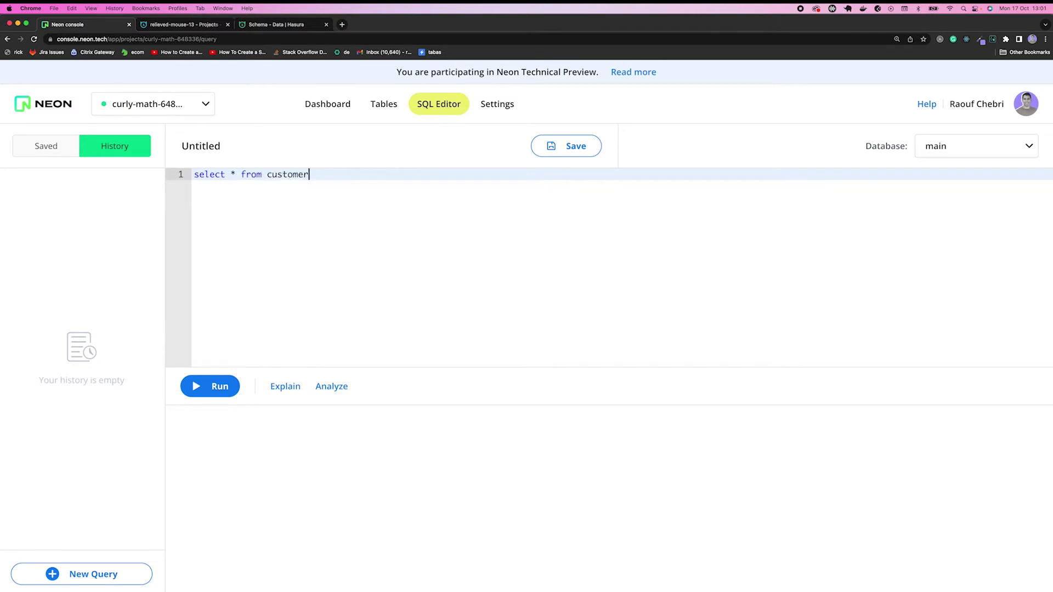
pyautogui.click(210, 386)
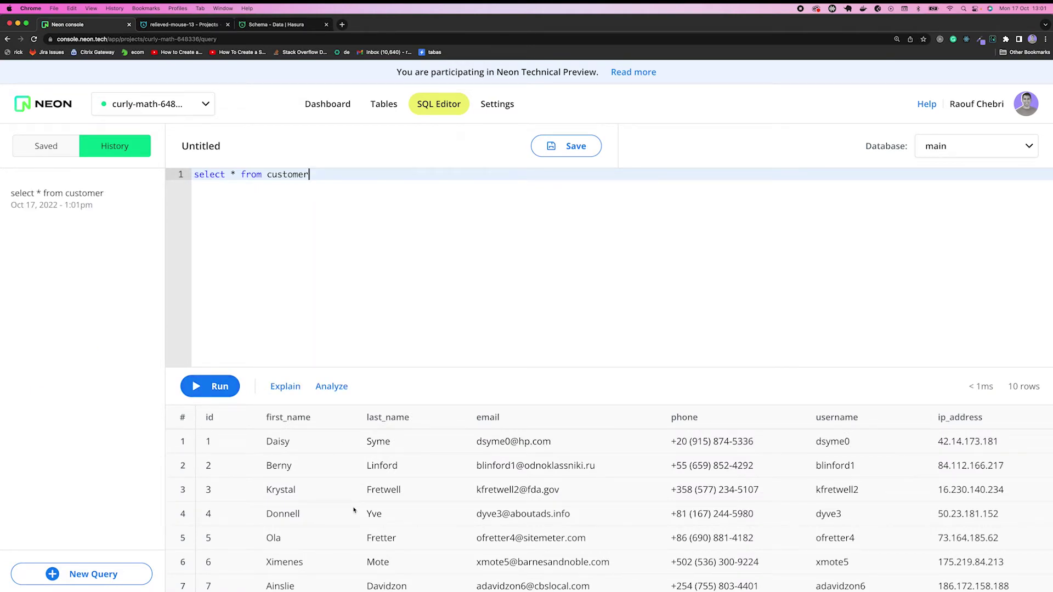
pyautogui.press('super+Tab')
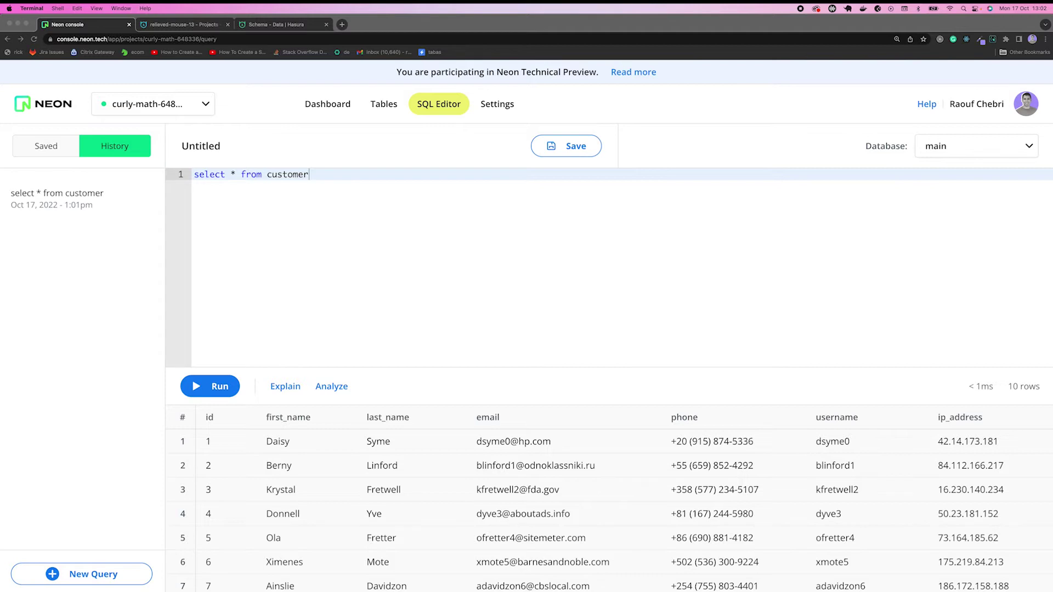
pyautogui.click(527, 580)
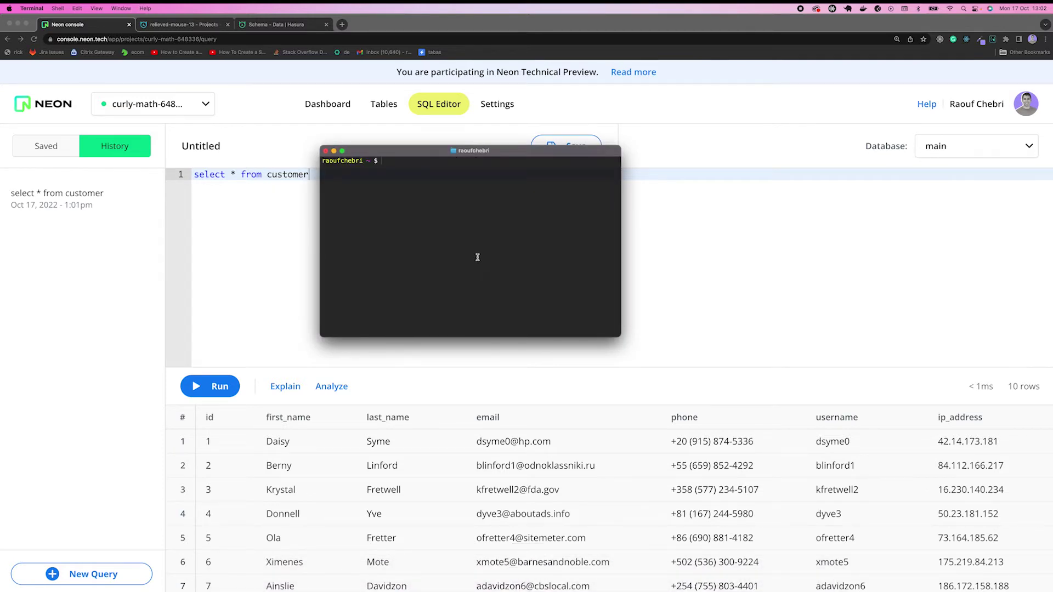
# Tile Terminal beside the browser, enlarge the terminal text and clear the screen
pyautogui.hotkey('ctrl', 'alt', 'Right')
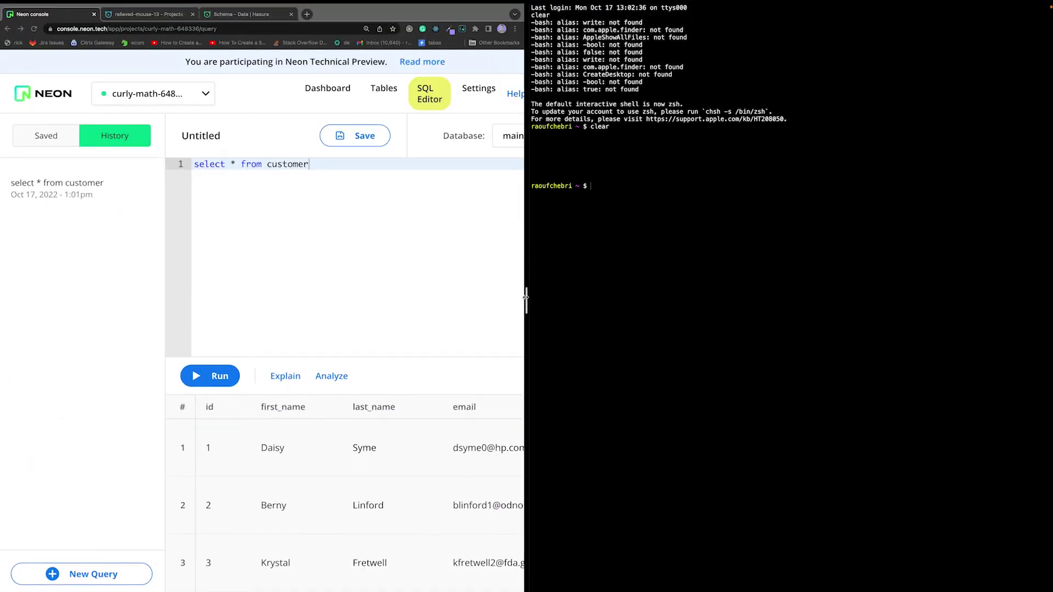
pyautogui.moveTo(527, 301); pyautogui.dragTo(795, 272)
pyautogui.write('clear')
pyautogui.press('Return')
pyautogui.press('super+equal')
pyautogui.press('super+equal')
pyautogui.press('super+equal')
pyautogui.press('super+equal')
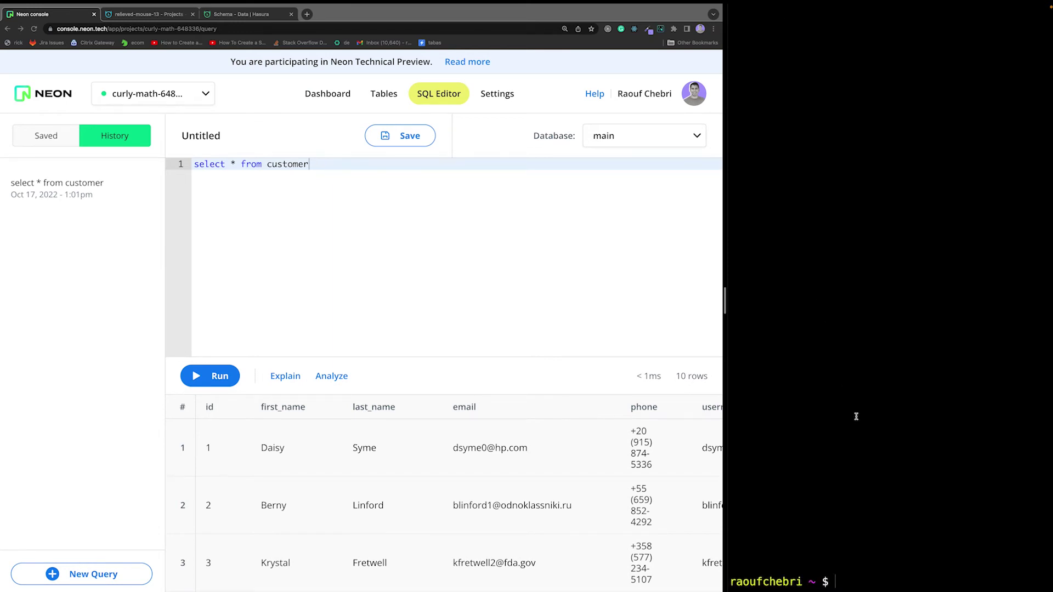
pyautogui.write('clear')
pyautogui.press('Return')
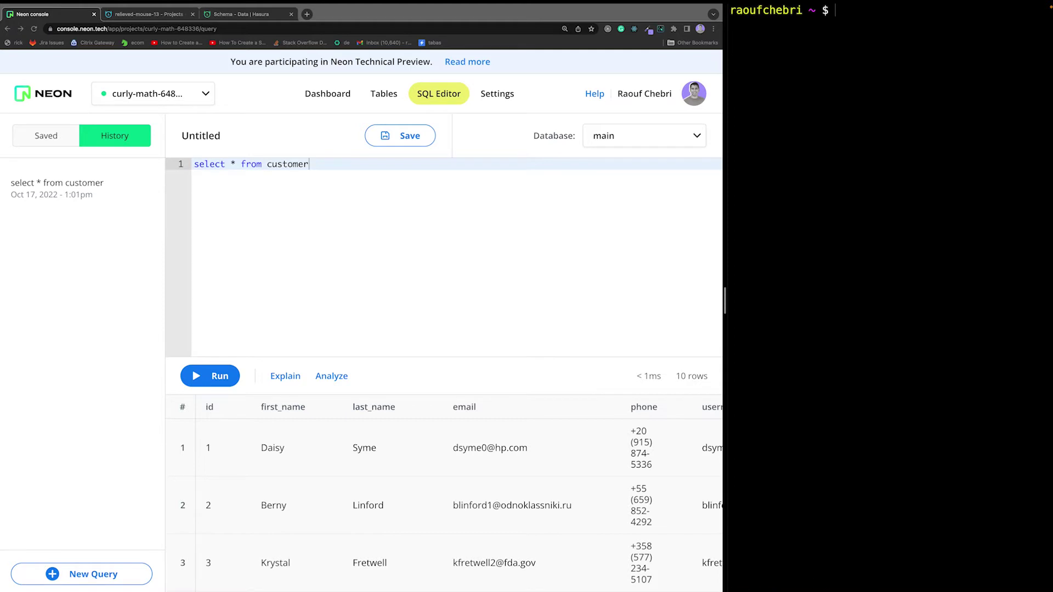
# Run 'psql -h pg.neon.tech' and select the printed authentication link
pyautogui.write('psql -h pg.neon.tech')
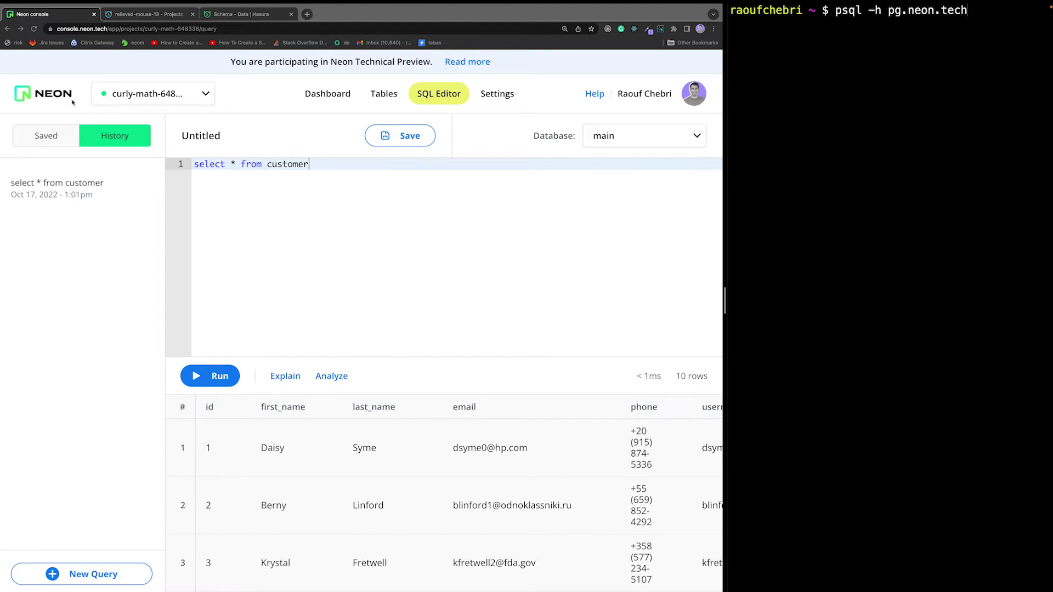
pyautogui.click(52, 95)
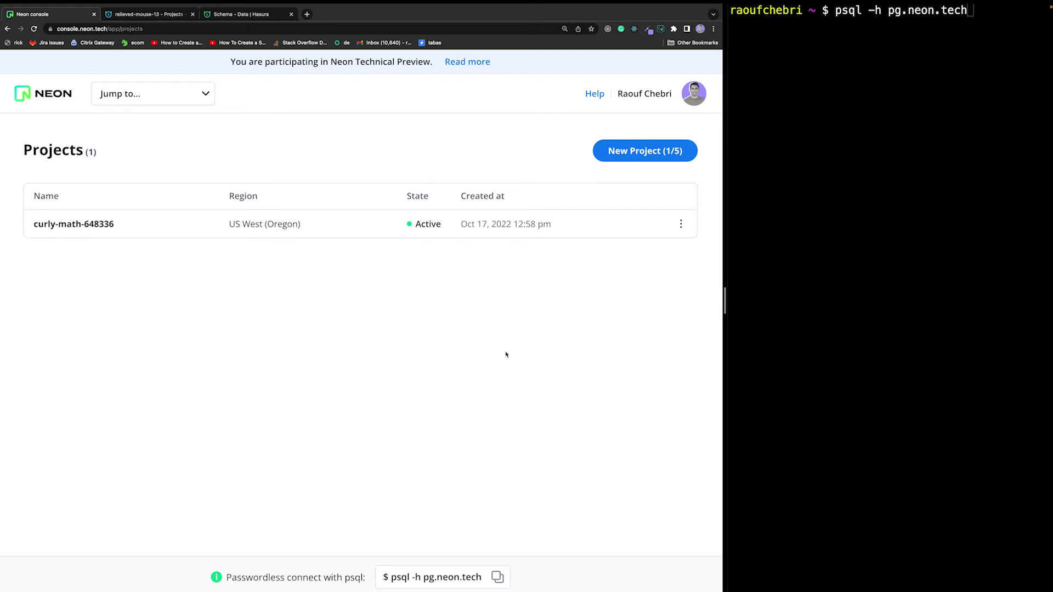
pyautogui.click(976, 36)
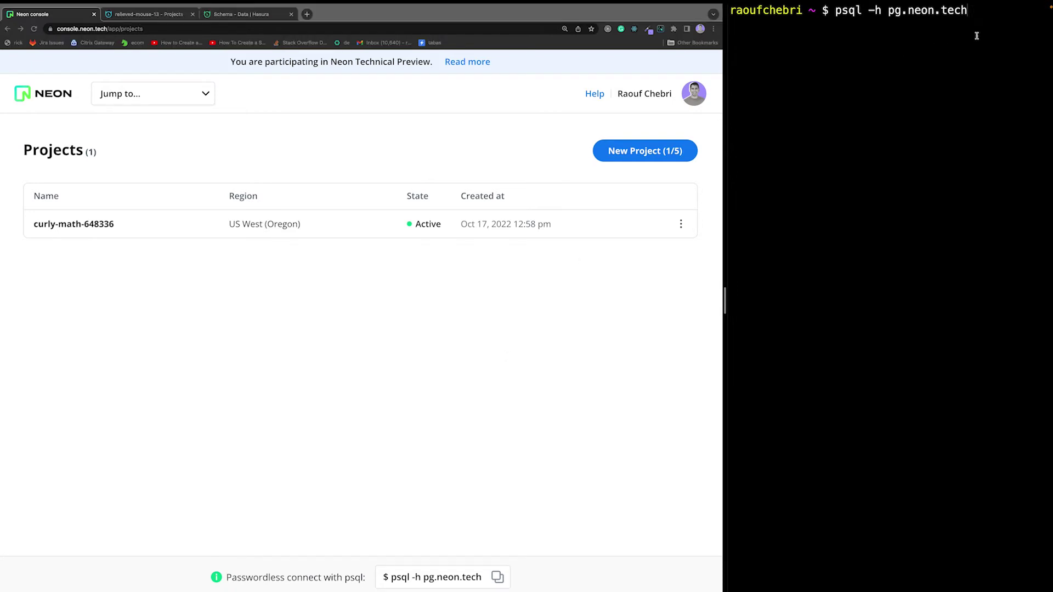
pyautogui.press('Return')
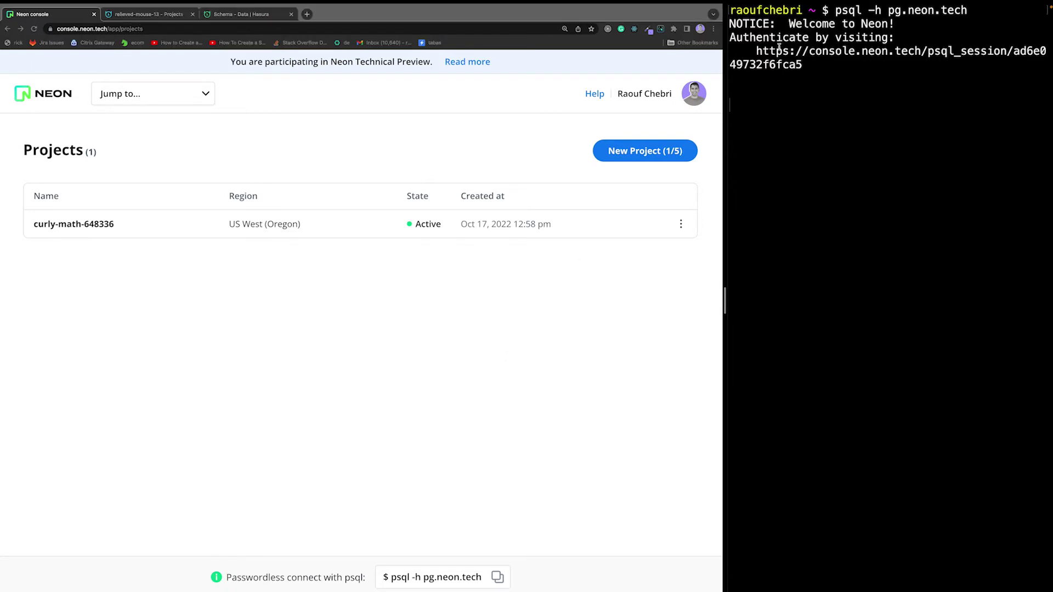
pyautogui.moveTo(750, 50); pyautogui.dragTo(802, 70)
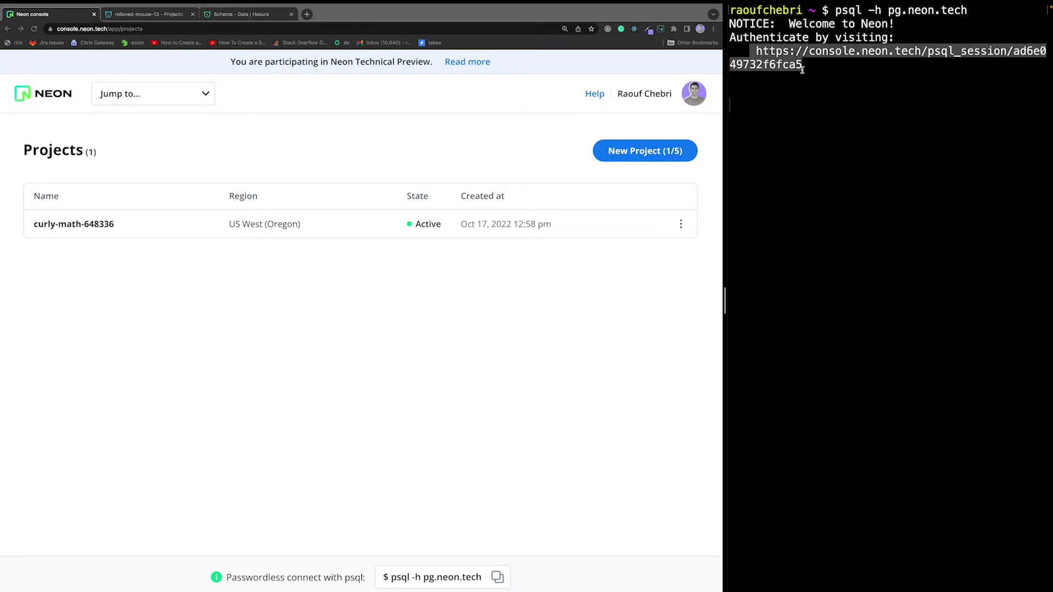
# Open the copied authentication link in a new tab and connect psql to curly-math-648336
pyautogui.click(311, 18)
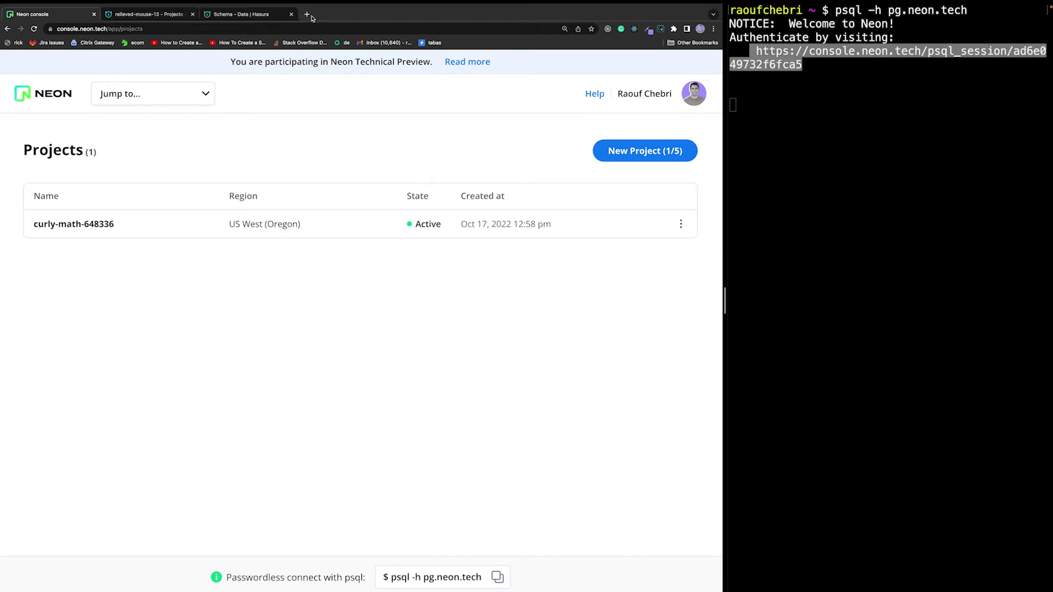
pyautogui.click(307, 15)
pyautogui.write('https://console.neon.tech/psql_session/ad6e049732f6fca5')
pyautogui.press('Return')
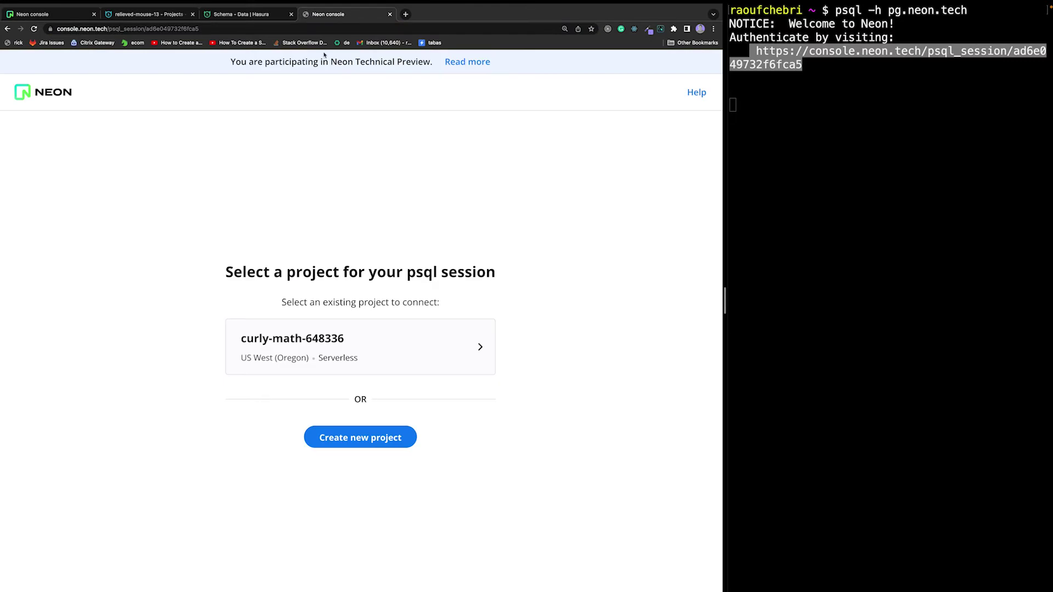
pyautogui.click(378, 362)
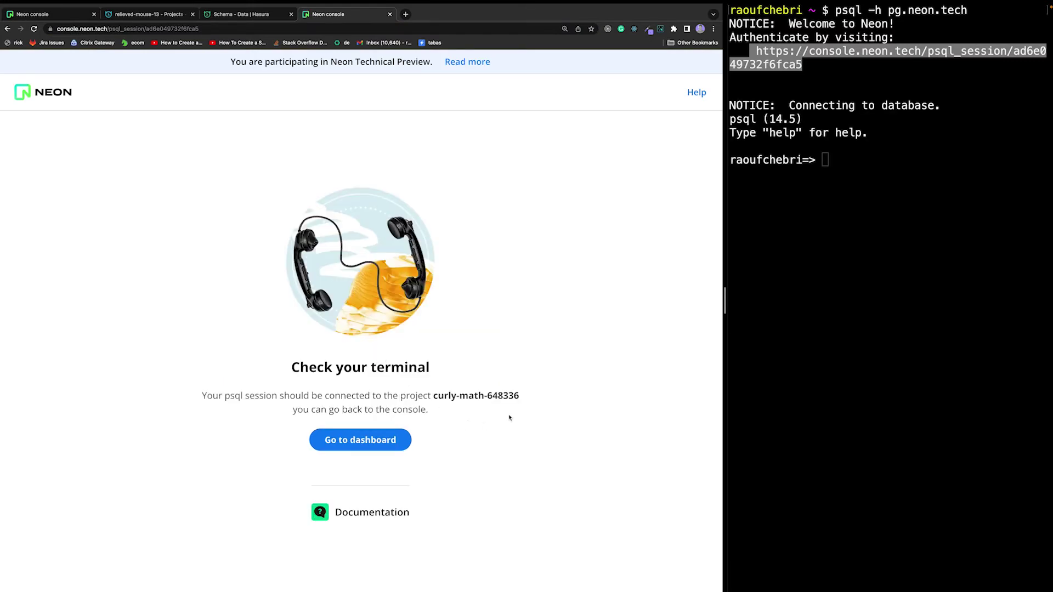
# Run 'select * from customer;' in psql to list all ten customers
pyautogui.click(869, 161)
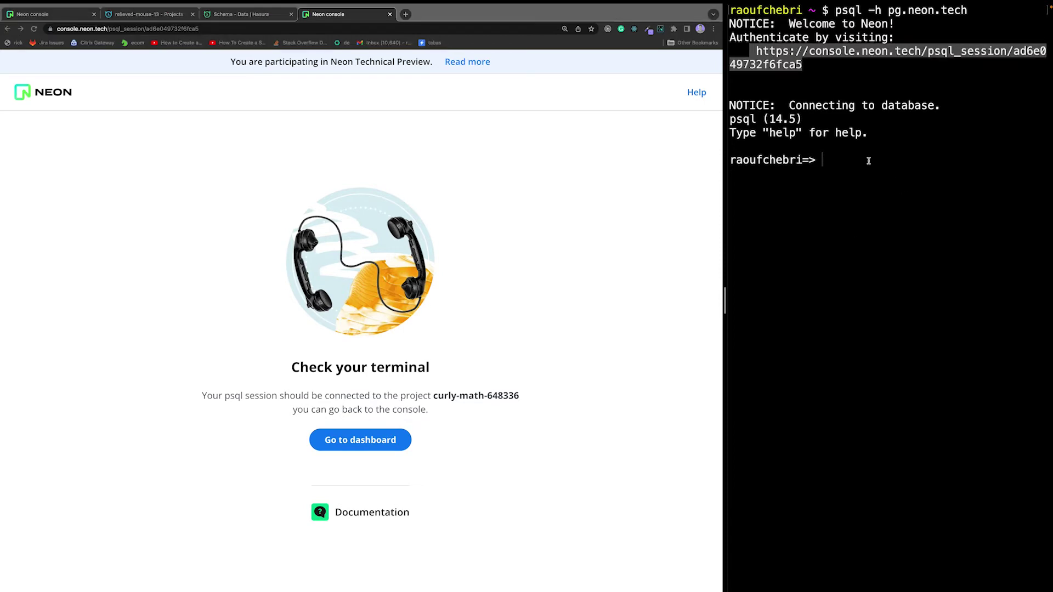
pyautogui.write('select * ')
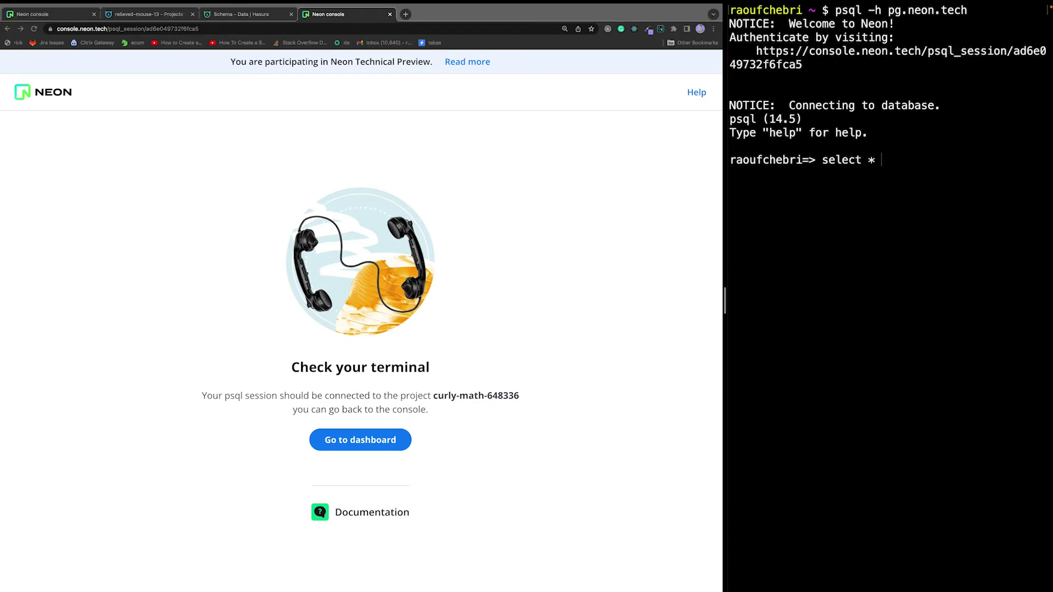
pyautogui.write('from customer')
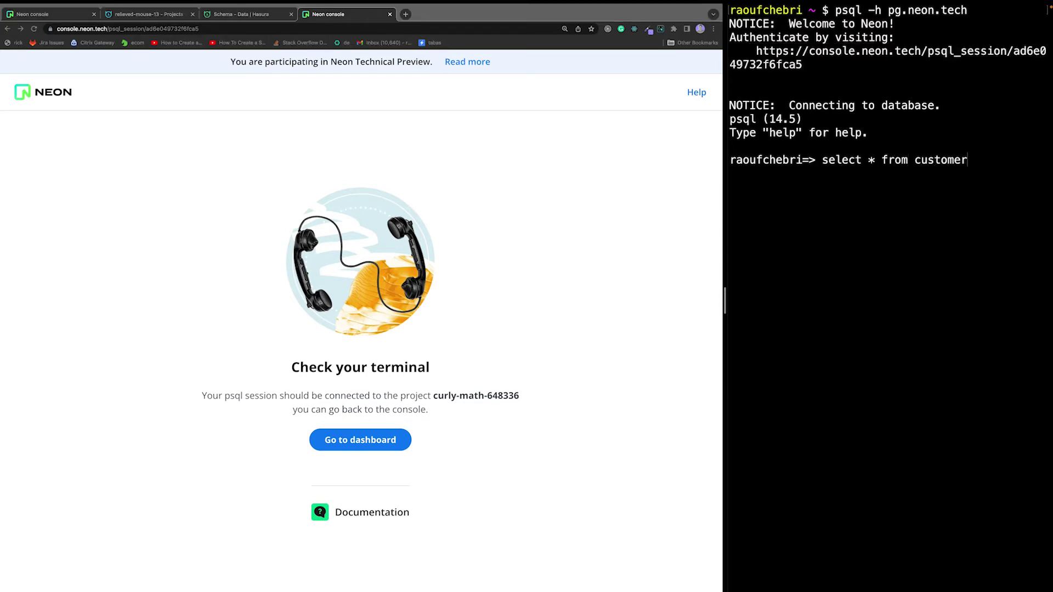
pyautogui.write(';')
pyautogui.press('Return')
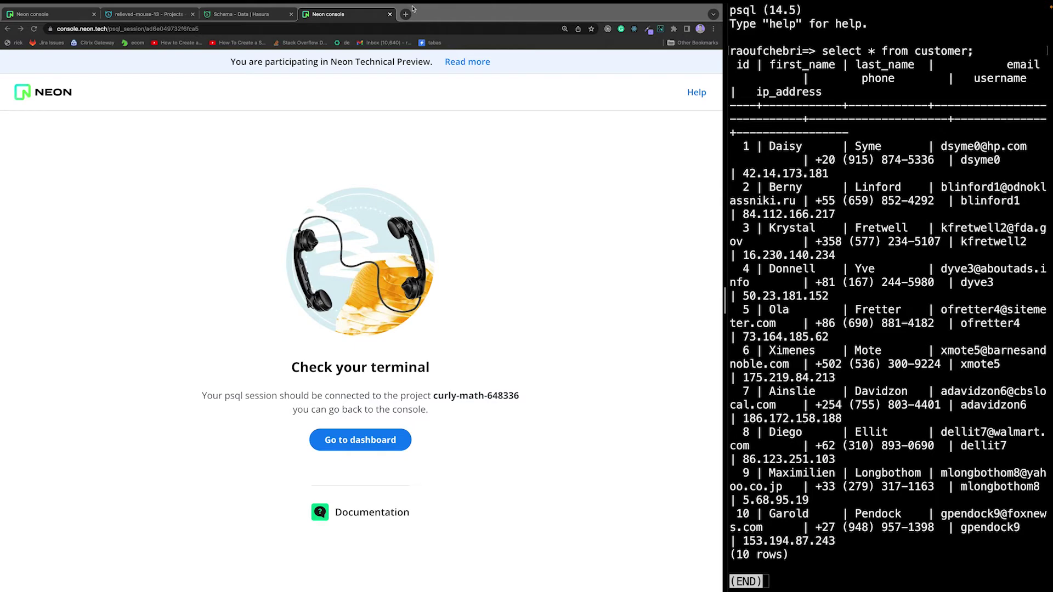
pyautogui.click(51, 15)
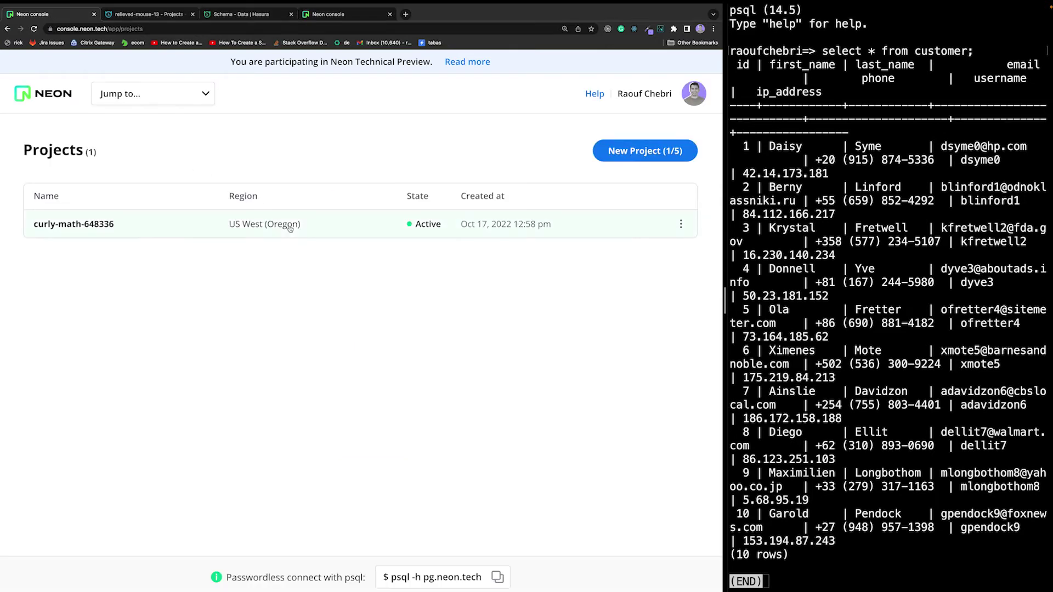
# Open the curly-math-648336 project and show all of its operations
pyautogui.click(290, 228)
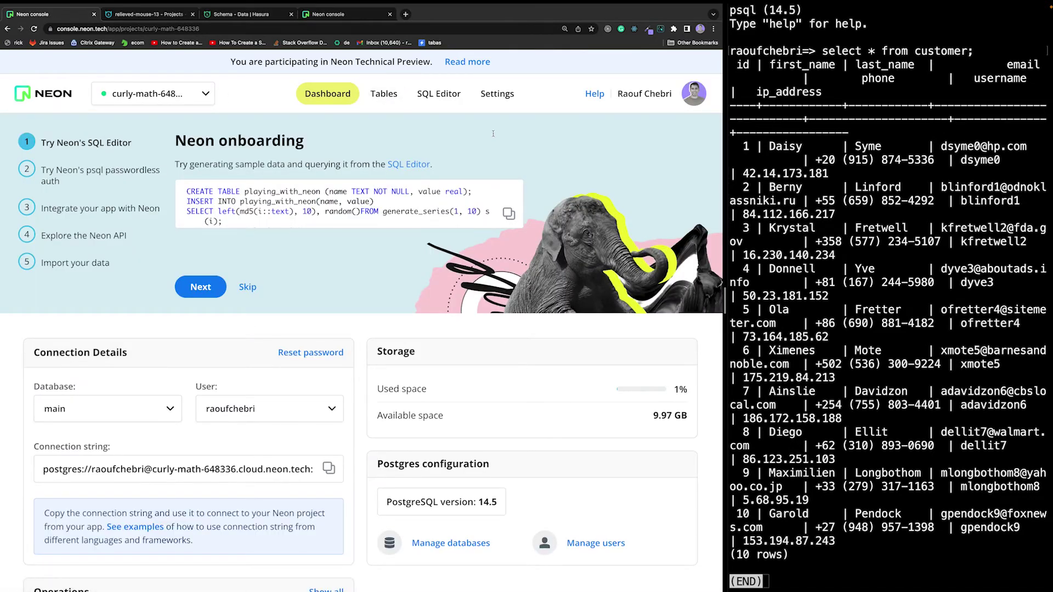
pyautogui.scroll(-3, 370, 423)
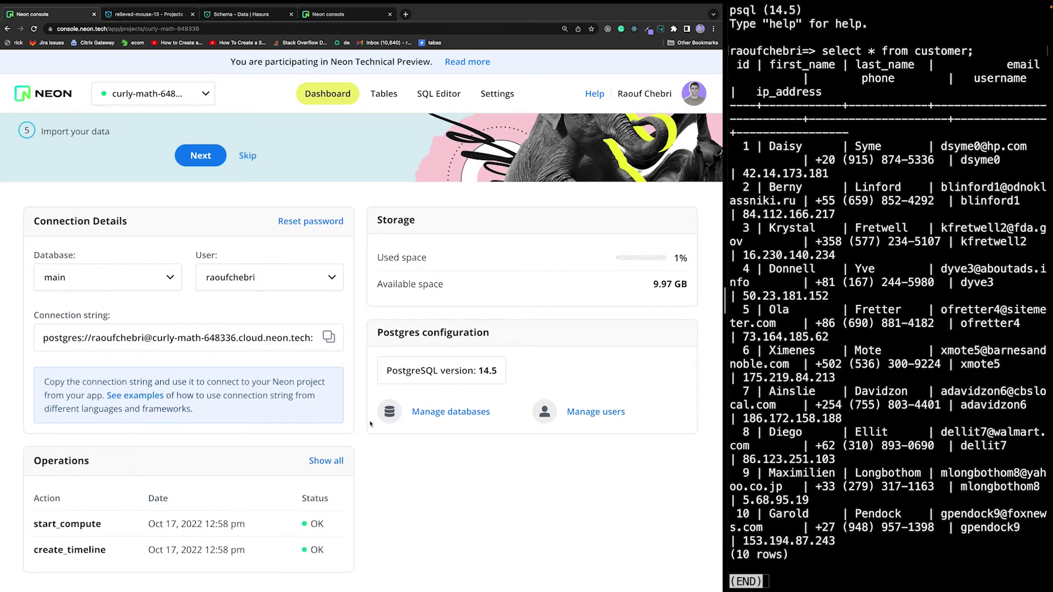
pyautogui.click(334, 461)
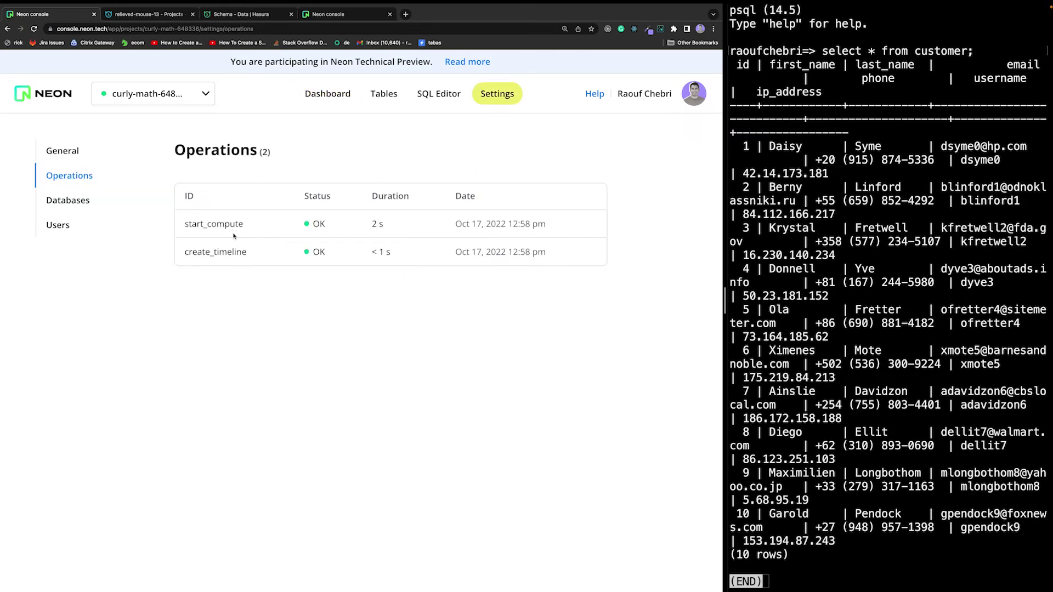
# Highlight the create_timeline and start_compute operation names and their durations (2 s for start_compute)
pyautogui.moveTo(185, 255); pyautogui.dragTo(268, 251)
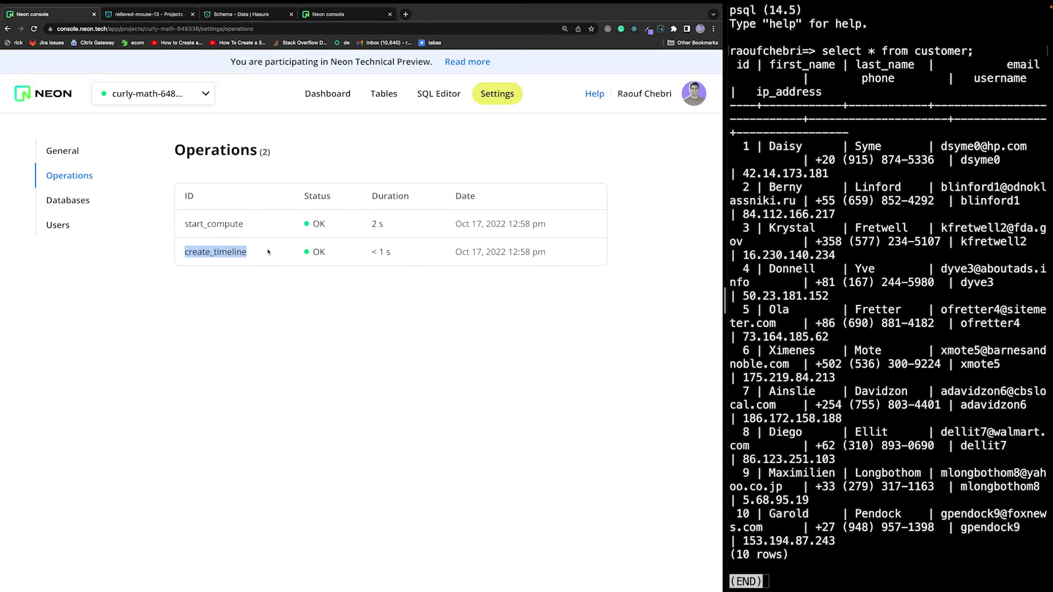
pyautogui.click(375, 250)
pyautogui.moveTo(375, 252); pyautogui.dragTo(392, 252)
pyautogui.click(195, 219)
pyautogui.moveTo(187, 223); pyautogui.dragTo(245, 226)
pyautogui.moveTo(367, 224); pyautogui.dragTo(393, 225)
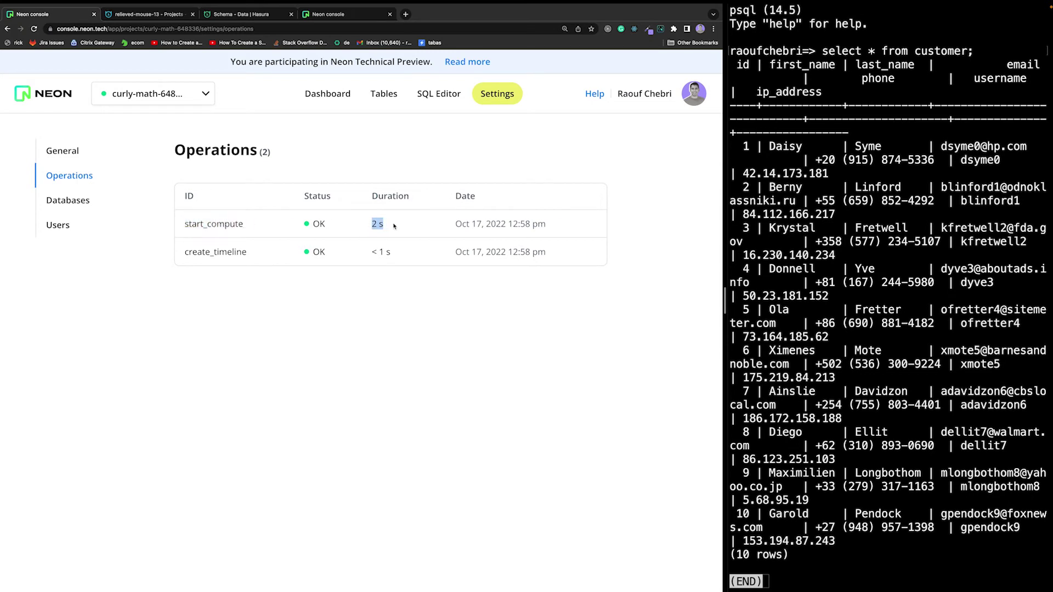
pyautogui.click(394, 226)
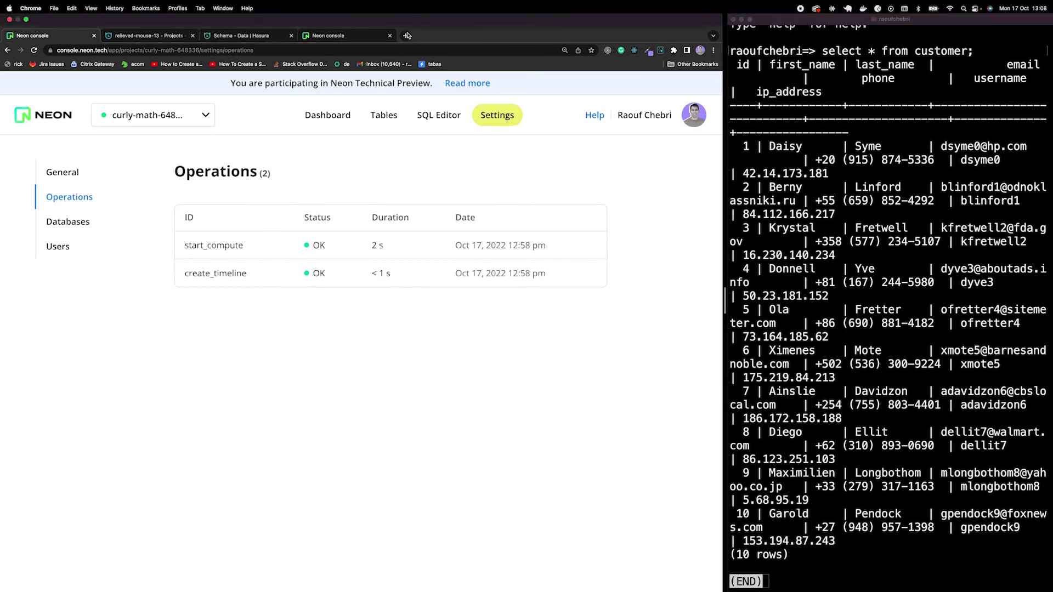
# Open 'Architecture decisions in Neon' from neon.tech/blog at its WAL/Data Flow diagram, then close the terminal
pyautogui.click(407, 35)
pyautogui.write('neon.tech')
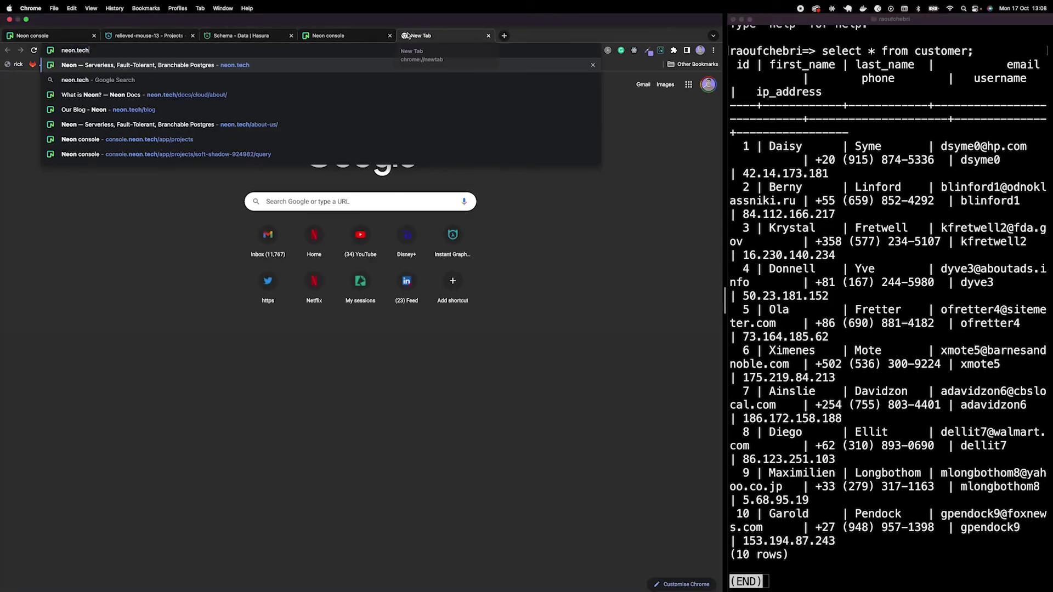
pyautogui.write('/blog')
pyautogui.press('Return')
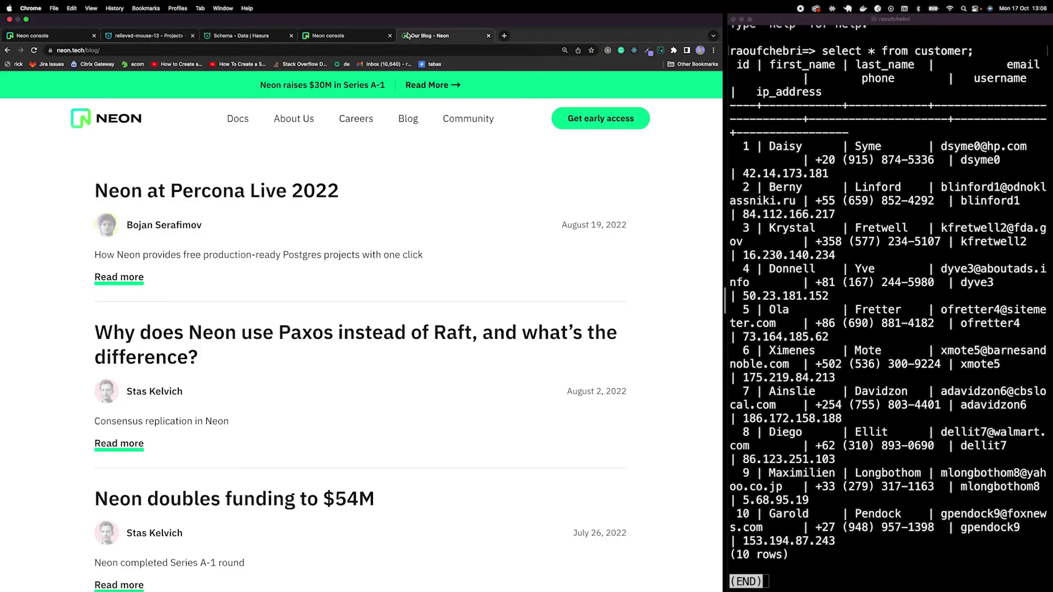
pyautogui.scroll(-10, 208, 281)
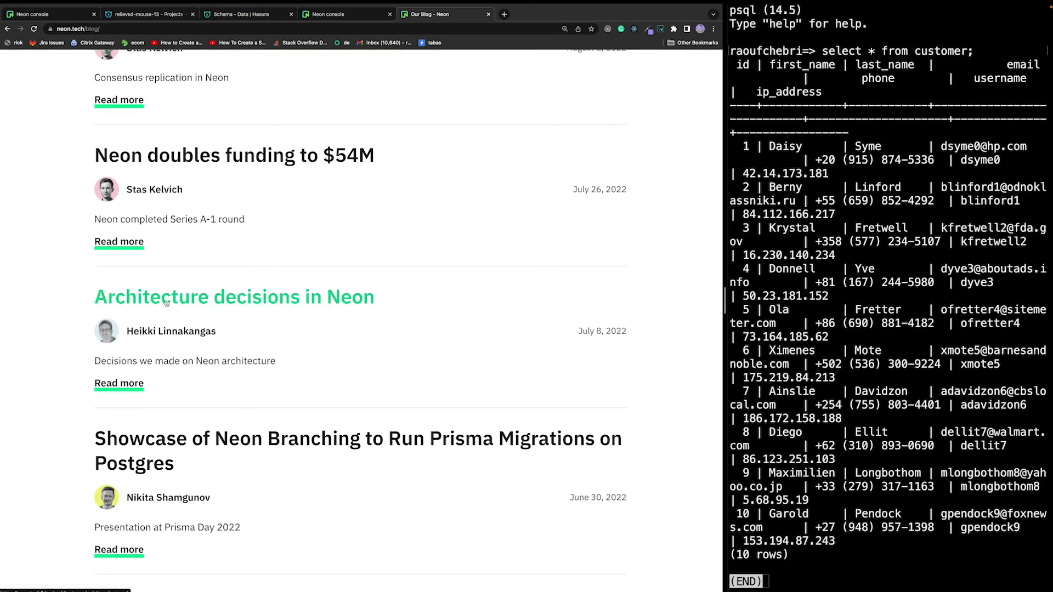
pyautogui.click(202, 304)
pyautogui.scroll(-15, 320, 294)
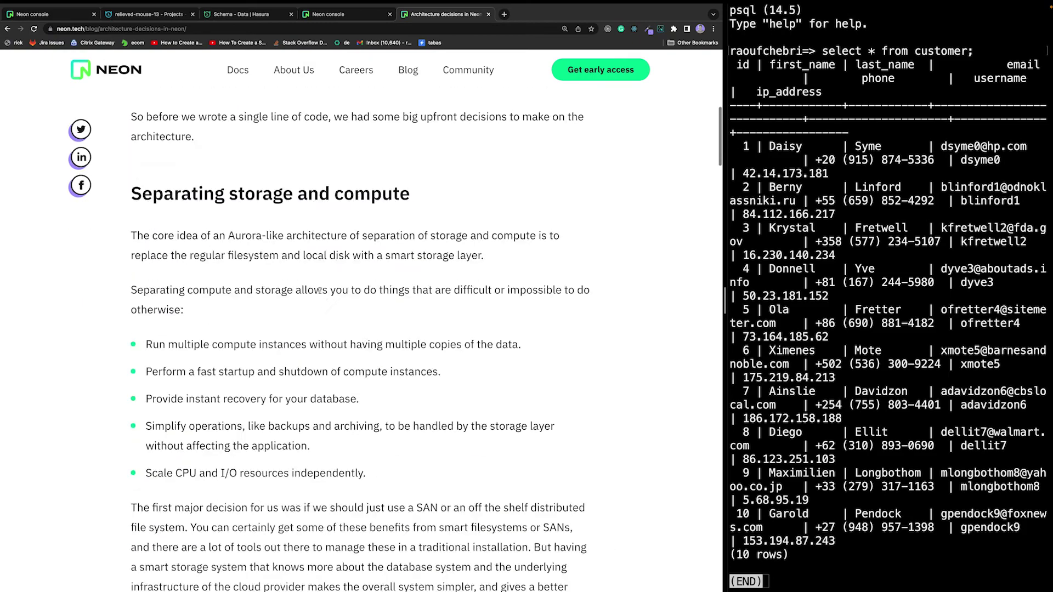
pyautogui.scroll(-20, 321, 294)
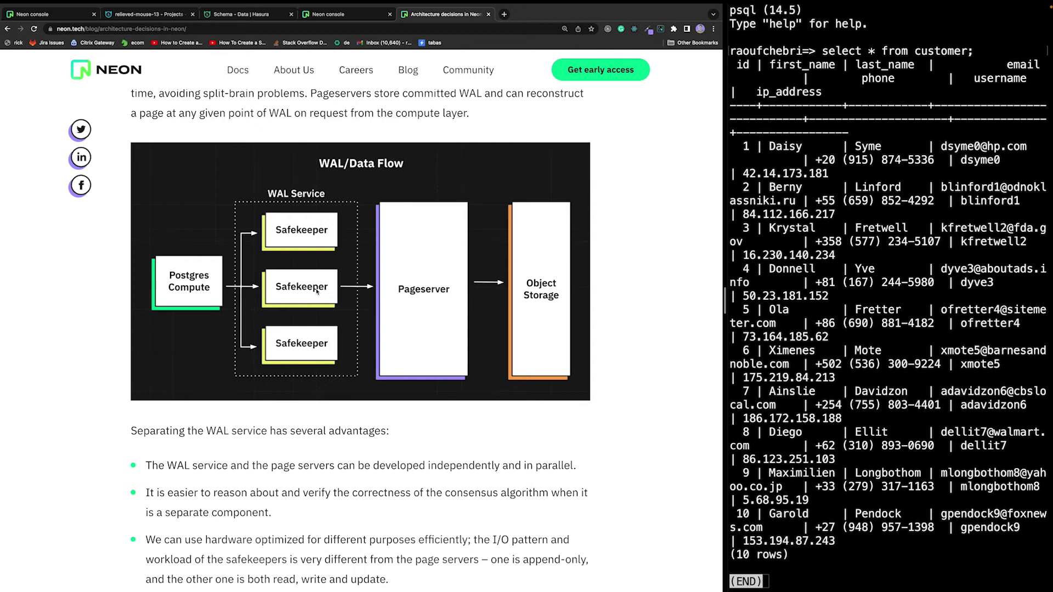
pyautogui.click(734, 20)
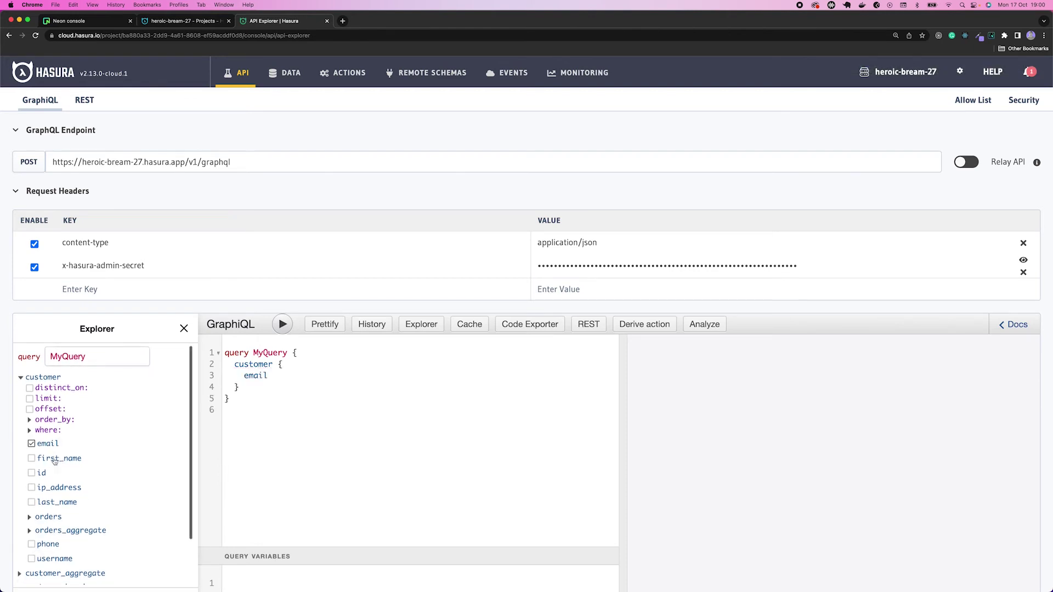
# Add first_name and last_name to the customer query, run it, then add and remove id
pyautogui.click(54, 459)
pyautogui.click(56, 503)
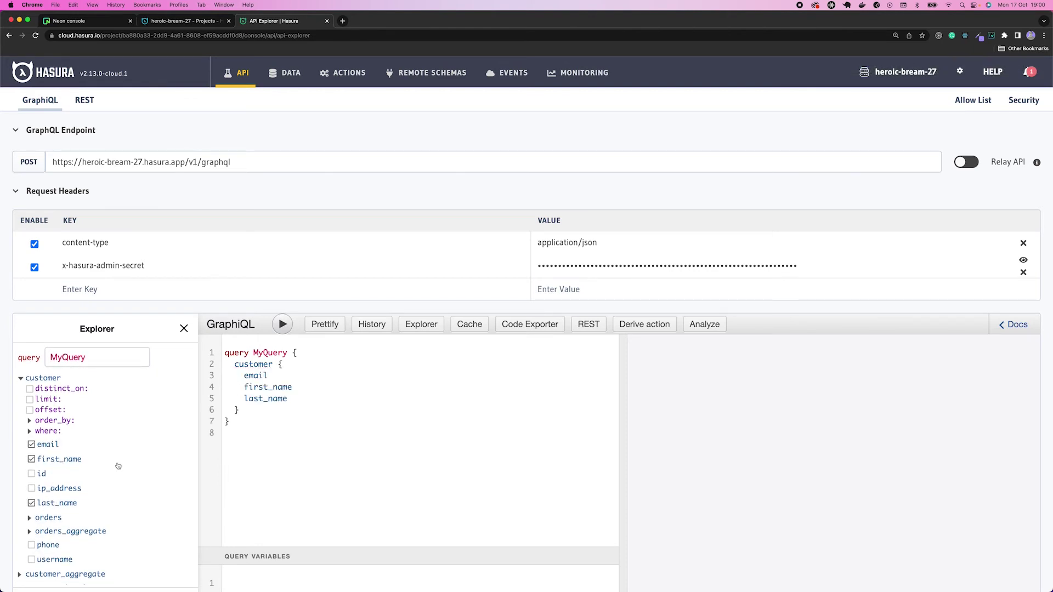
pyautogui.click(284, 324)
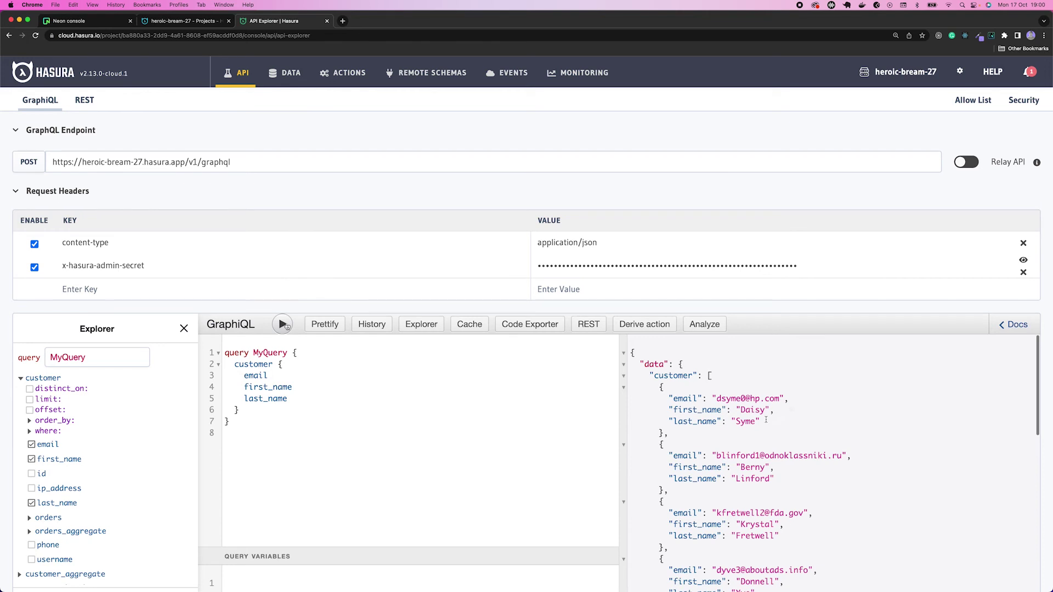
pyautogui.scroll(-2, 766, 419)
pyautogui.scroll(2, 766, 419)
pyautogui.scroll(1, 766, 420)
pyautogui.scroll(1, 699, 399)
pyautogui.click(44, 475)
pyautogui.scroll(-2, 45, 475)
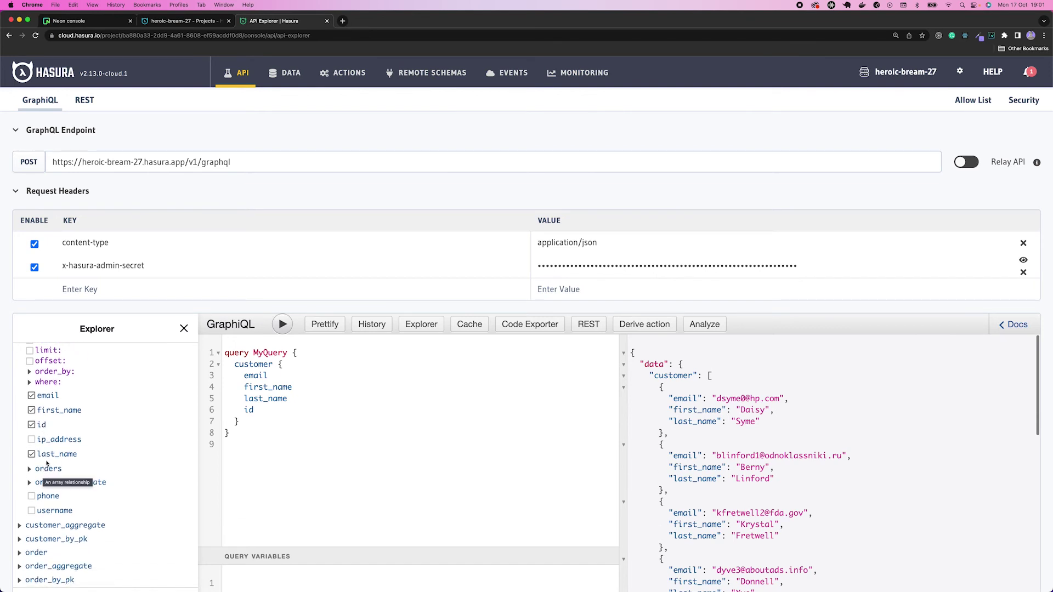
pyautogui.click(41, 426)
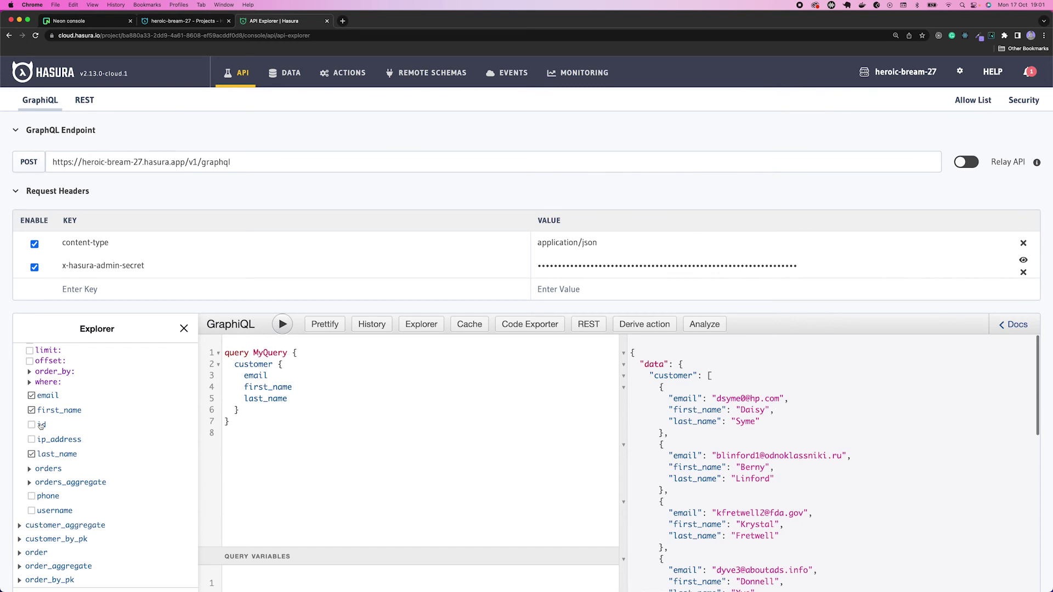